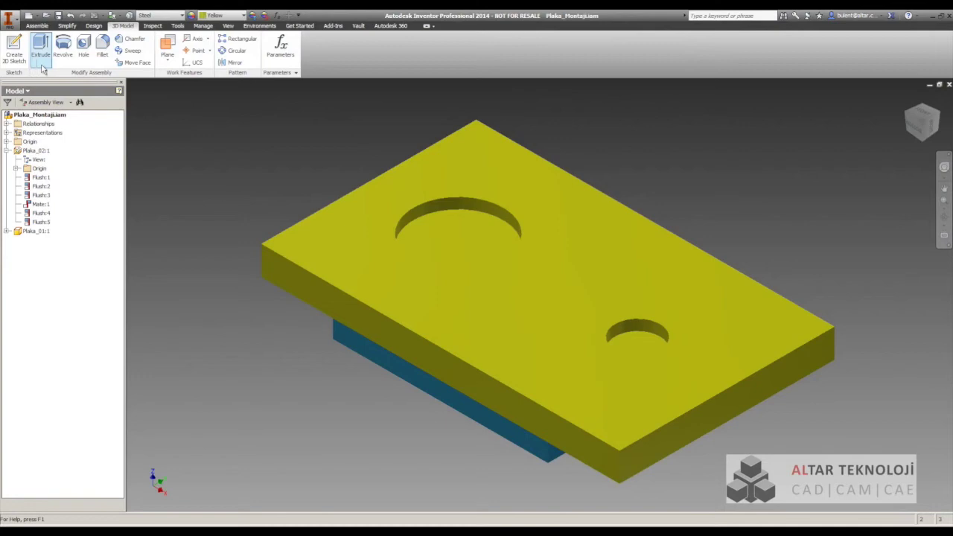
Create the in-place part Slindir_01 inside the Plaka_Montaji assembly and place it in the model
left_click(38, 26)
left_click(33, 49)
type("SILINDIR_01")
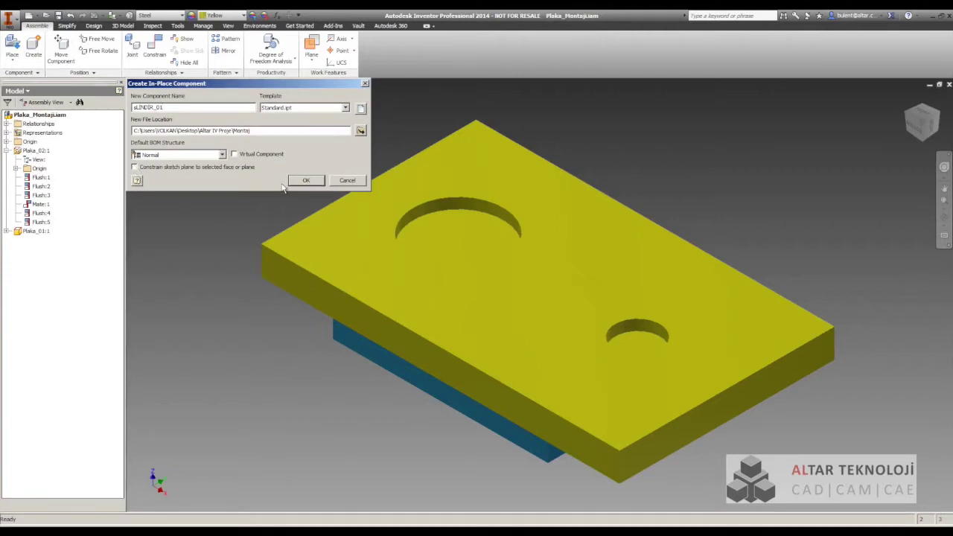
left_click(306, 181)
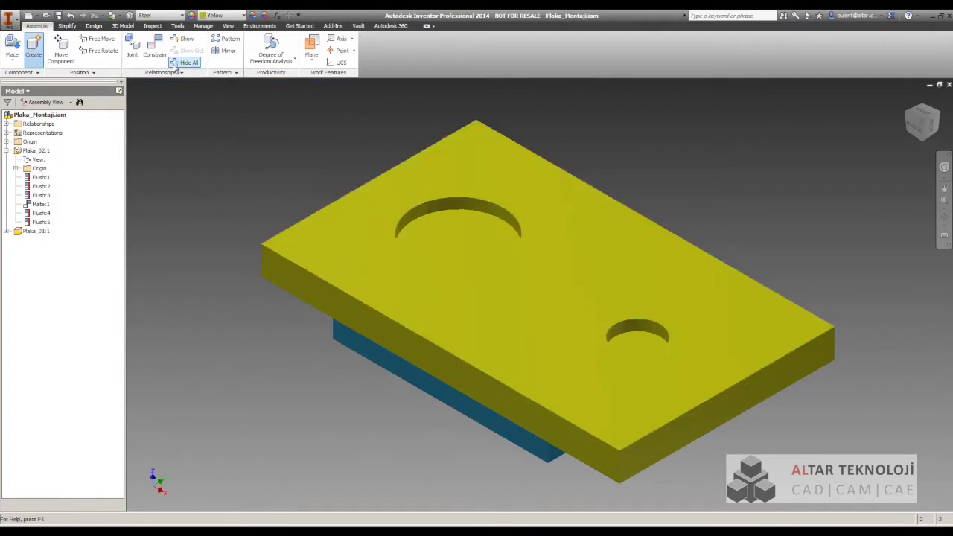
key("Escape")
left_click(33, 48)
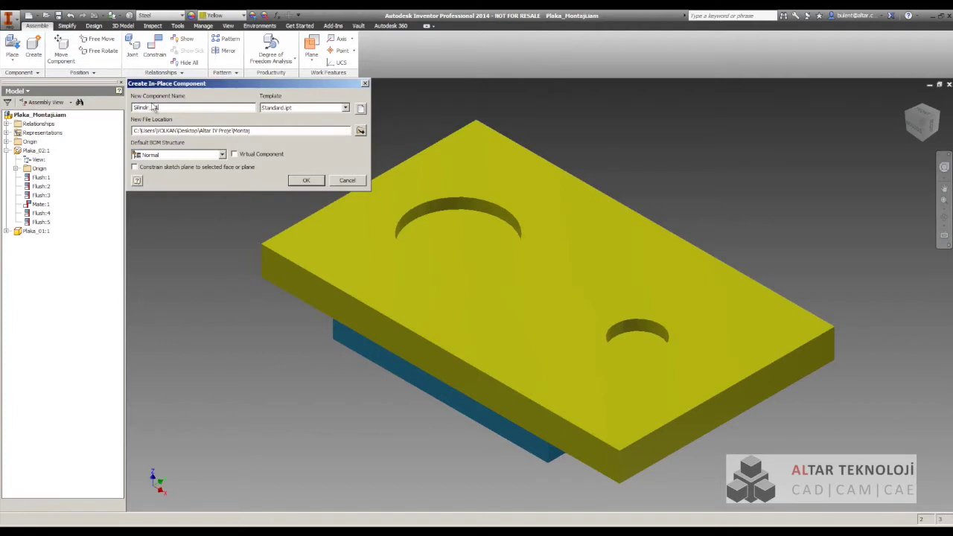
left_click(310, 181)
left_click(613, 249)
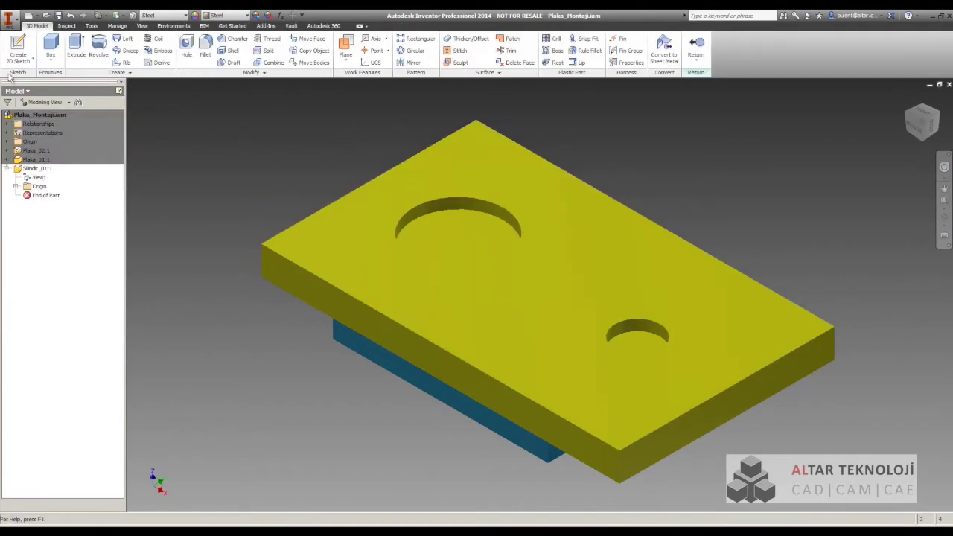
Build a cylinder primitive on the plate's front face: diameter 50, extruded 60 mm in reverse
left_click(50, 58)
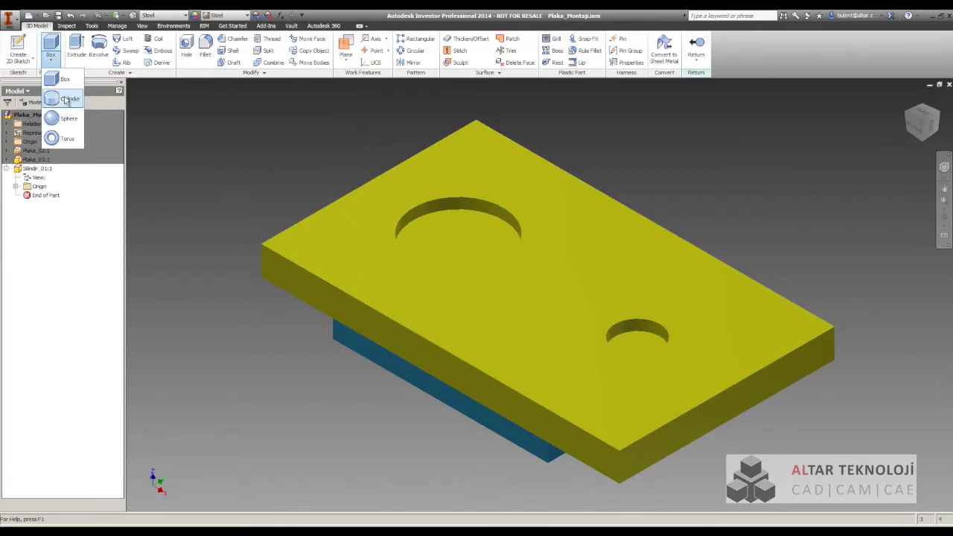
left_click(67, 101)
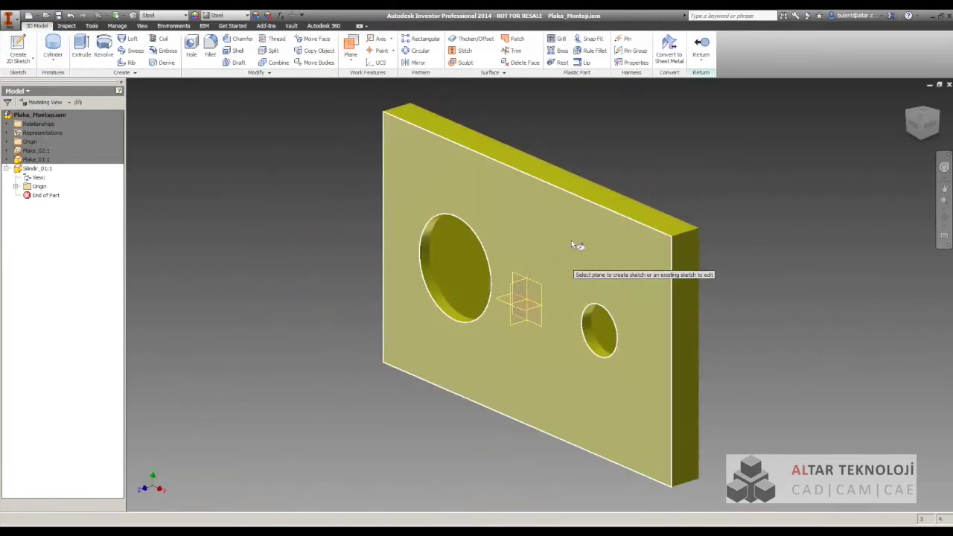
left_click(571, 241)
left_click(526, 298)
type("0")
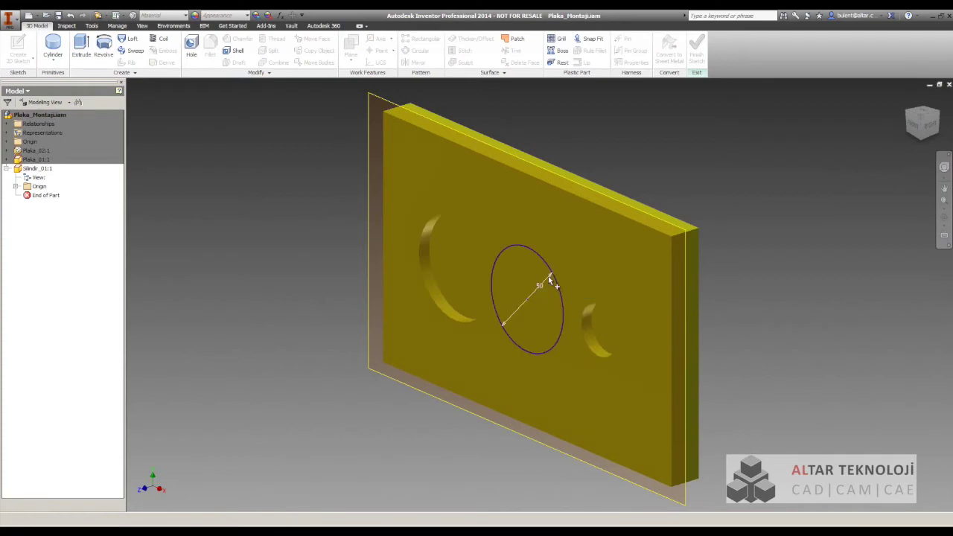
key("Return")
left_click(482, 366)
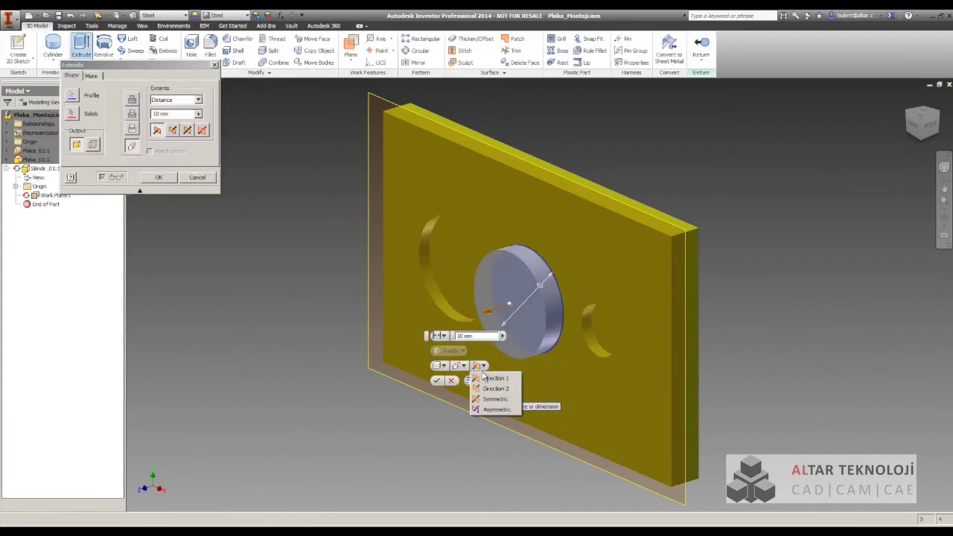
left_click(489, 390)
type("60")
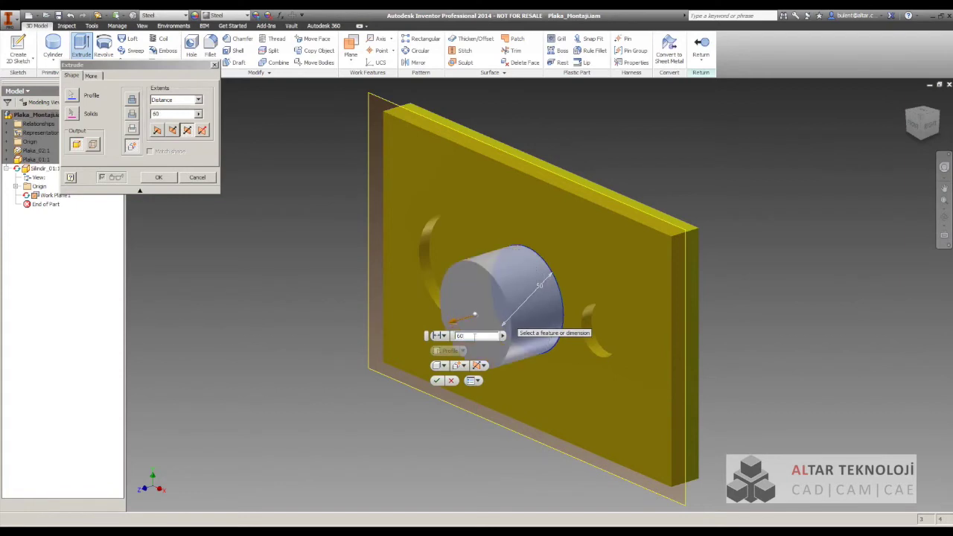
left_click(437, 382)
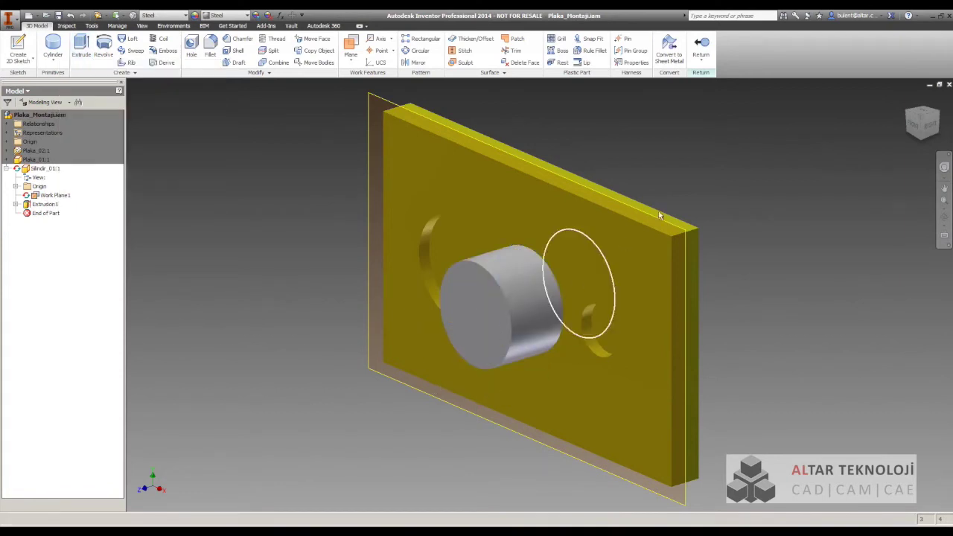
Give the cylinder a Pink appearance and return to the Plaka_Montaji assembly
left_click(227, 14)
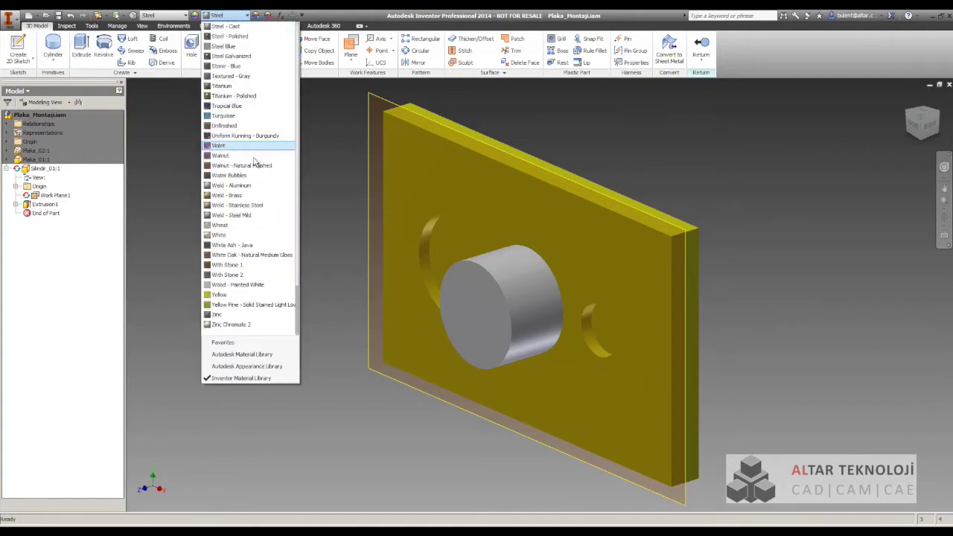
scroll(257, 184, "up", 4)
scroll(249, 186, "up", 2)
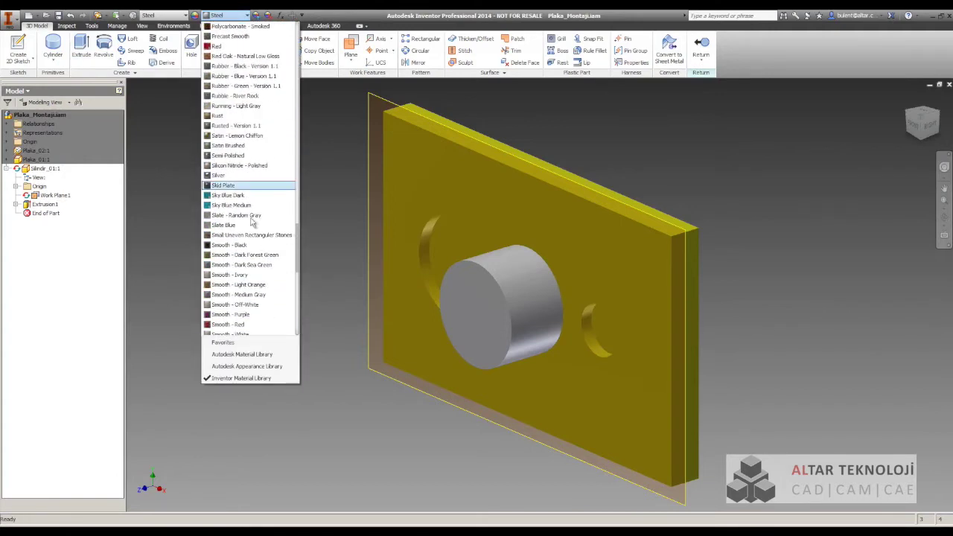
scroll(242, 190, "up", 4)
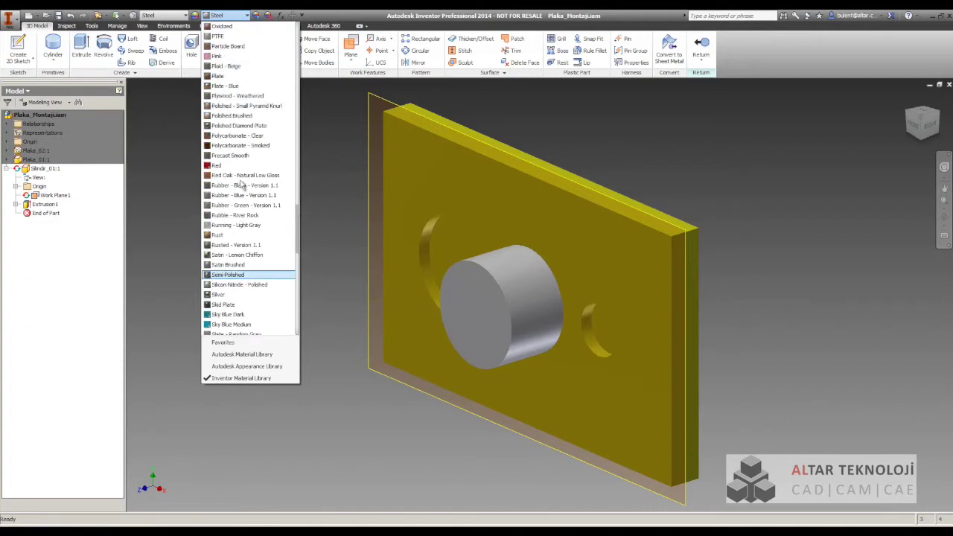
left_click(230, 57)
left_click(702, 46)
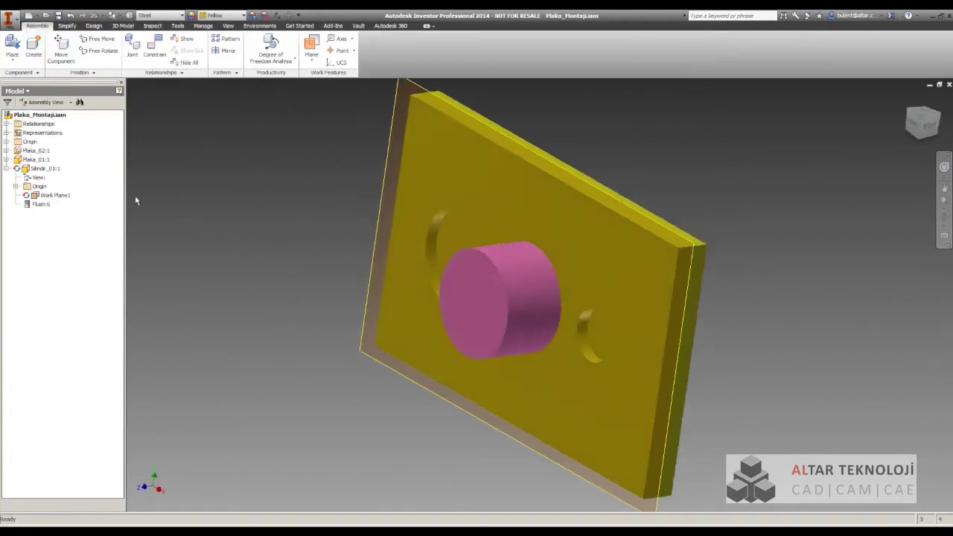
left_click(55, 195)
Hide the cylinder's Work Plane1 and free the cylinder component so it can move
right_click(55, 195)
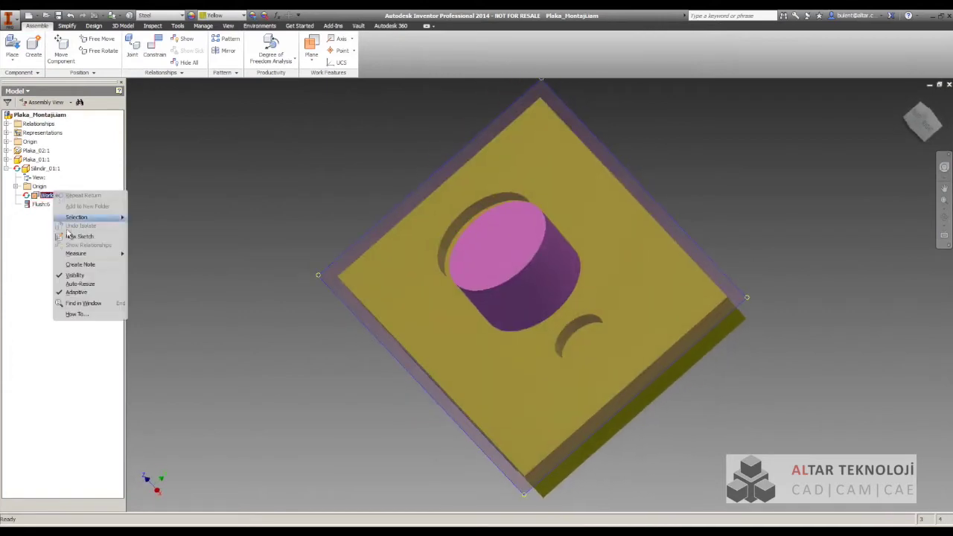
left_click(74, 273)
left_click(45, 168)
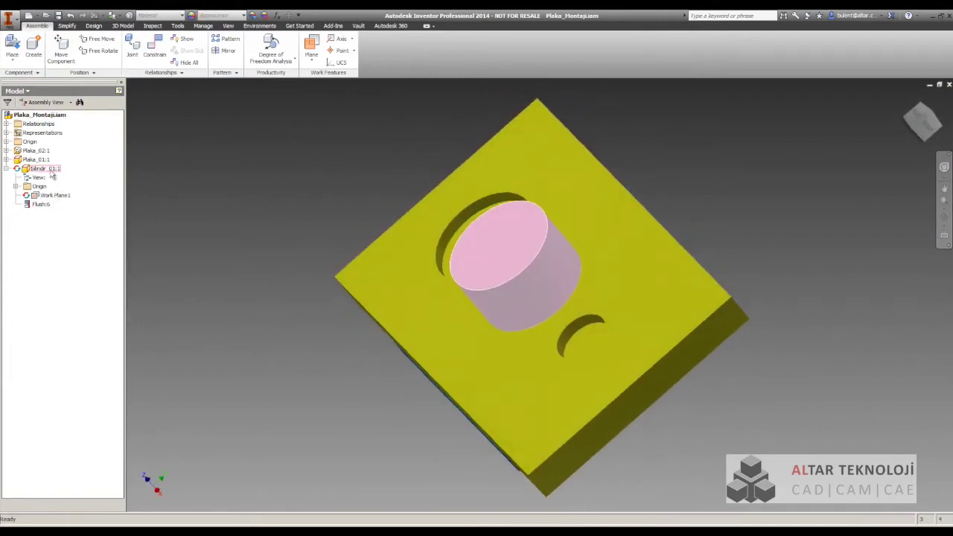
right_click(46, 168)
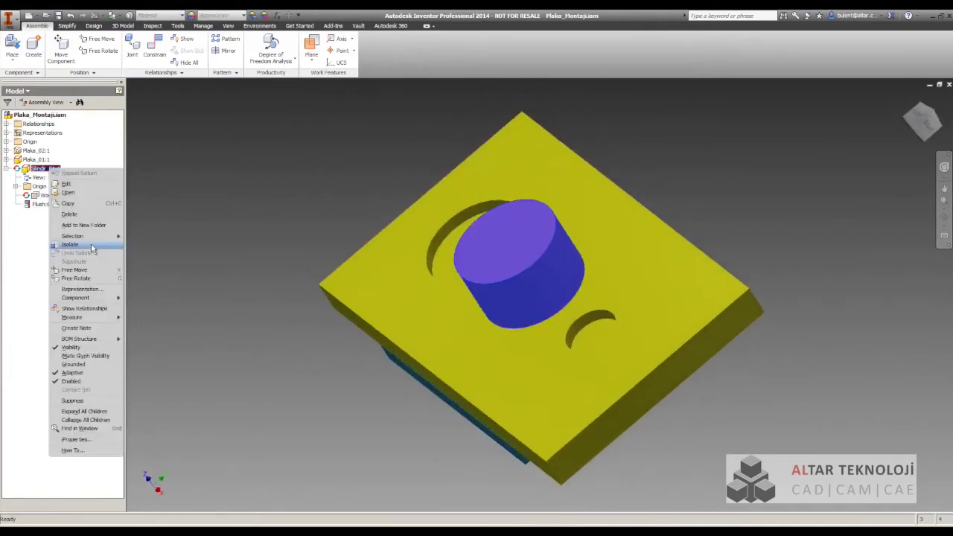
left_click(72, 372)
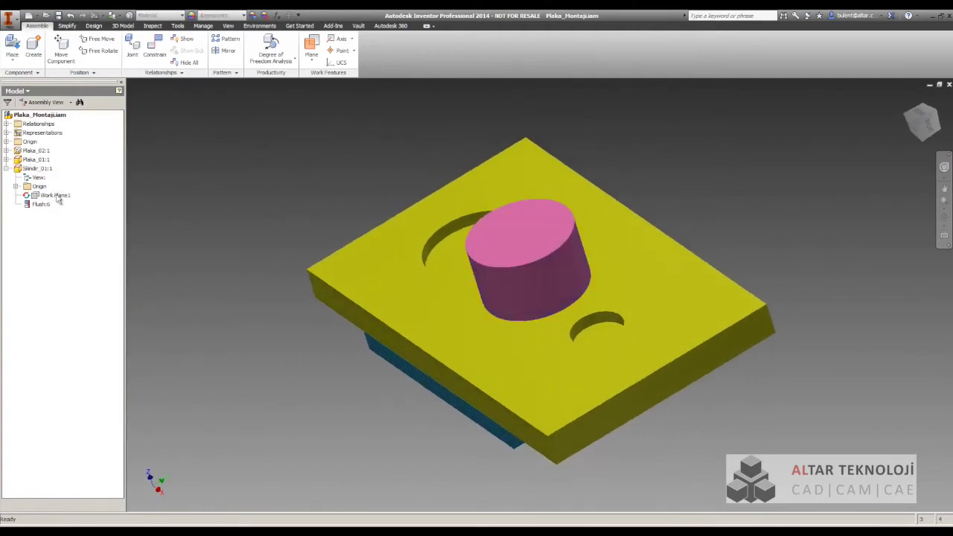
right_click(55, 195)
left_click(77, 279)
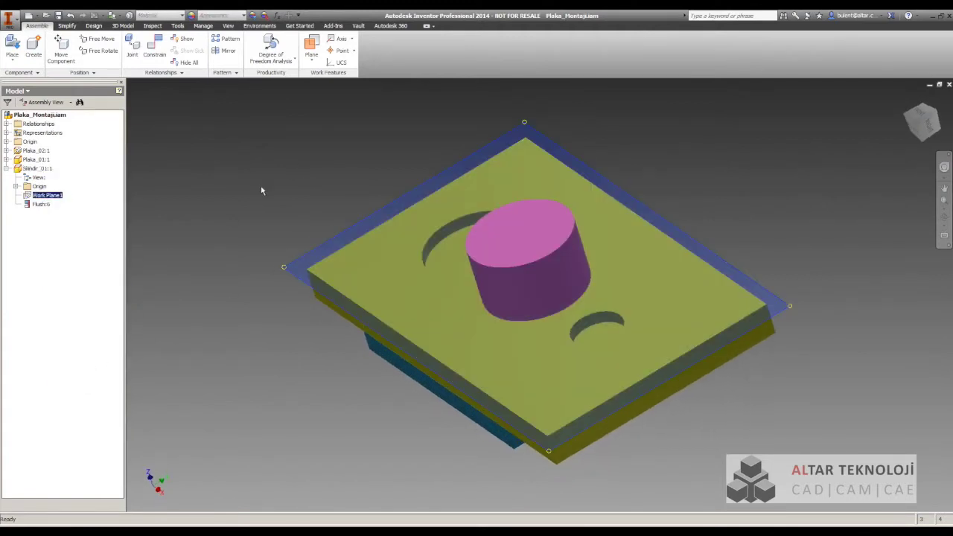
Drag the cylinder out of the plate, shifting it up and to the left
middle_click_drag(293, 146, 379, 145)
left_click_drag(621, 274, 431, 180)
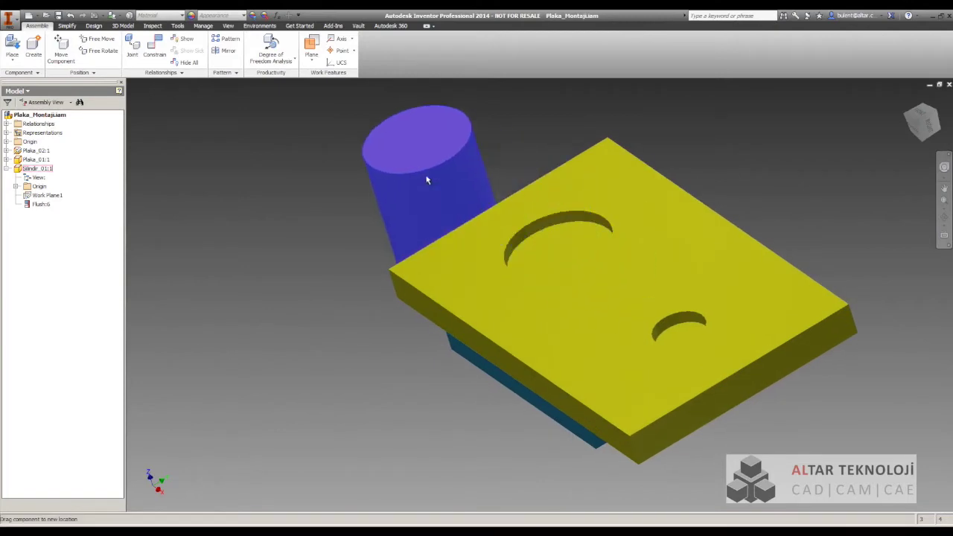
middle_click_drag(594, 156, 650, 201)
left_click_drag(416, 201, 233, 169)
left_click(541, 191)
left_click(922, 121)
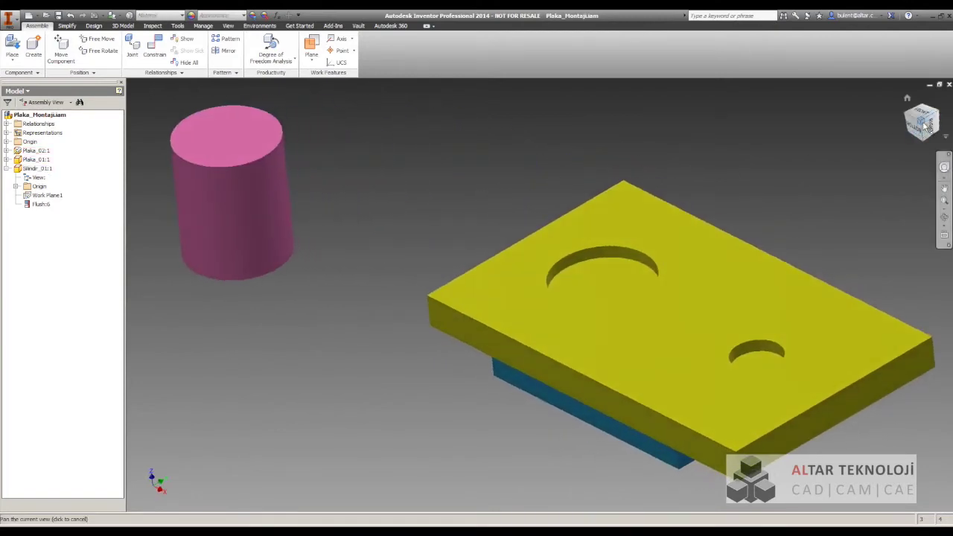
left_click(922, 121)
Reposition the cylinder at a clear spot to the right of the yellow plate
scroll(666, 208, "down", 1)
scroll(661, 212, "up", 3)
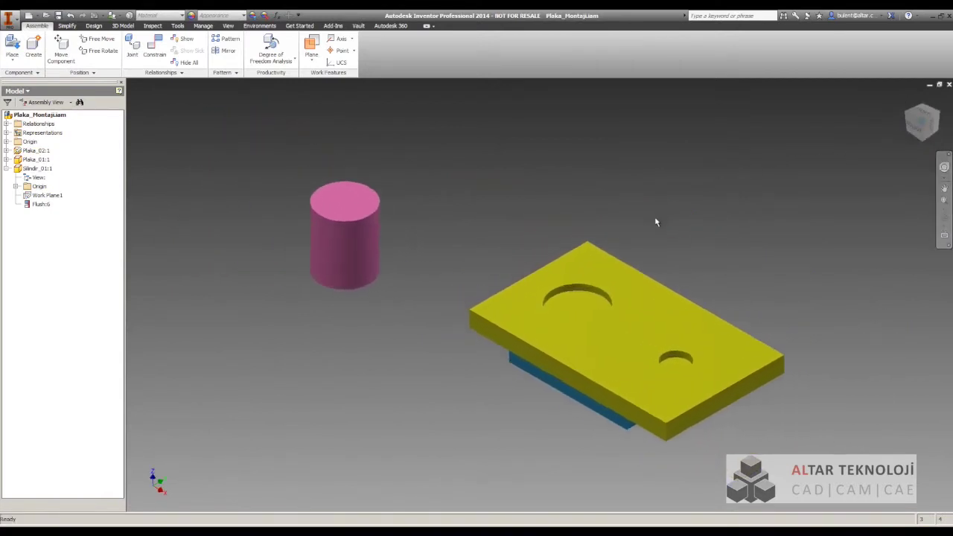
left_click_drag(319, 223, 654, 195)
middle_click_drag(638, 298, 532, 260)
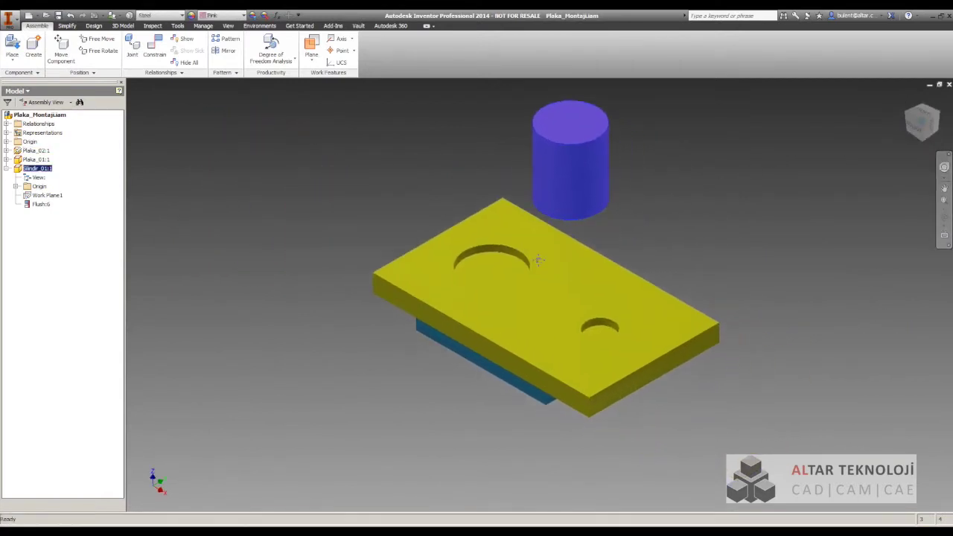
scroll(544, 261, "up", 2)
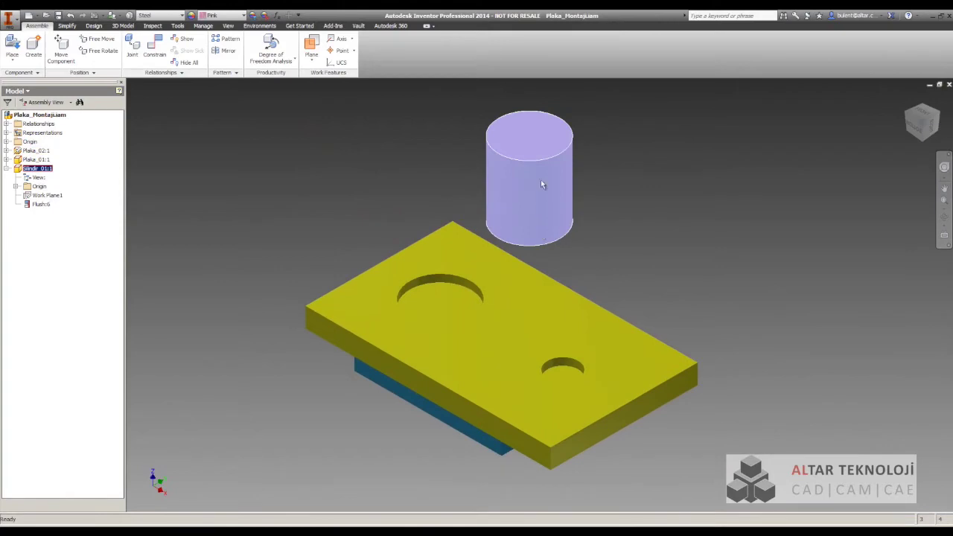
left_click_drag(532, 170, 711, 206)
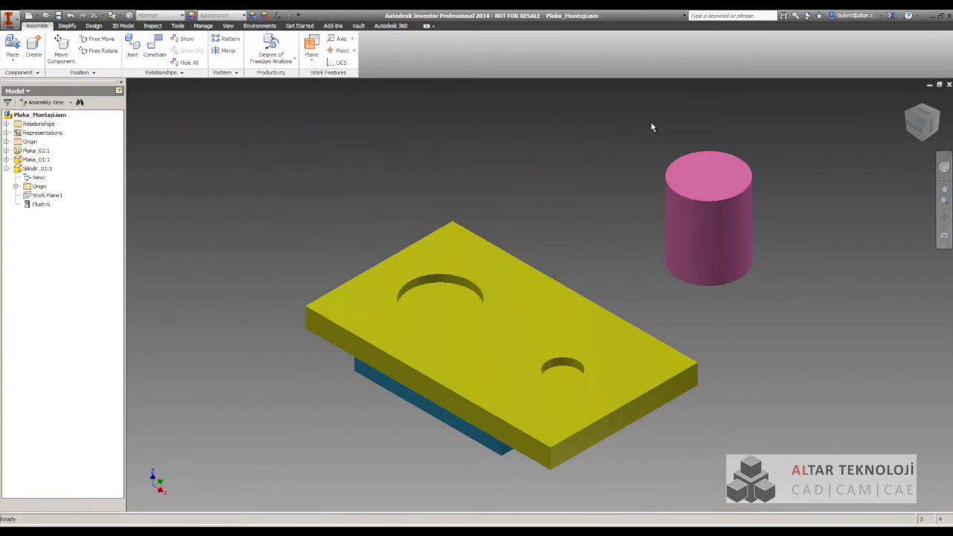
left_click(147, 51)
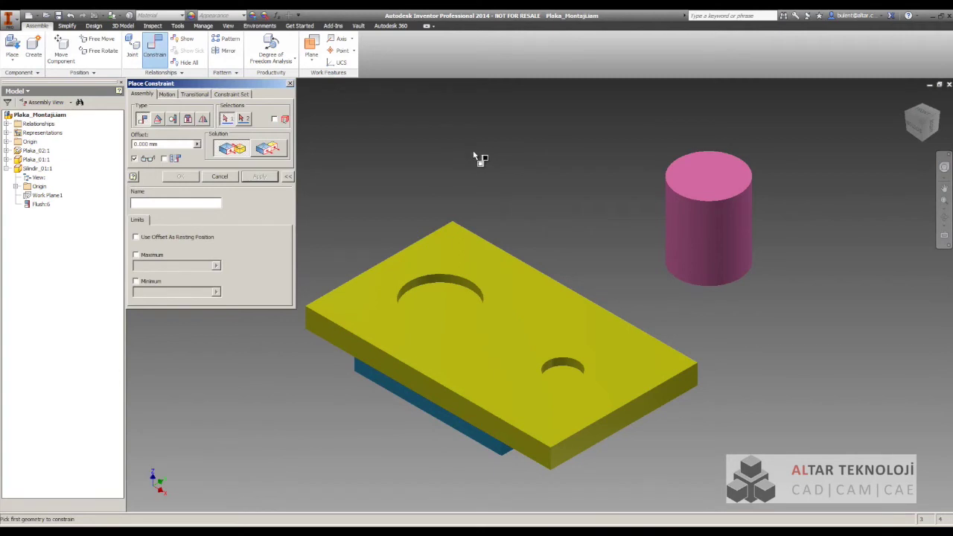
Mate the cylinder's axis to the large hole in the yellow plate
left_click(713, 240)
scroll(428, 255, "up", 5)
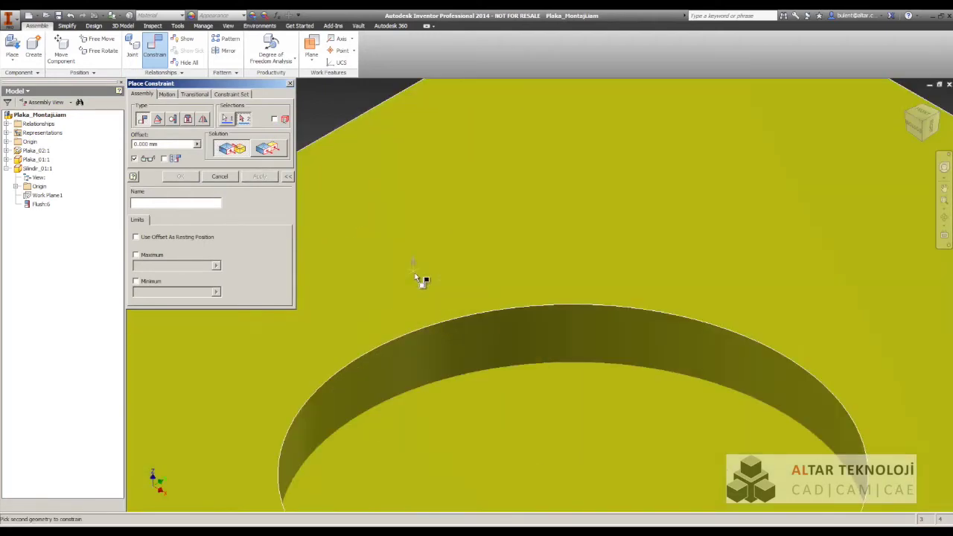
scroll(476, 344, "down", 3)
left_click(485, 344)
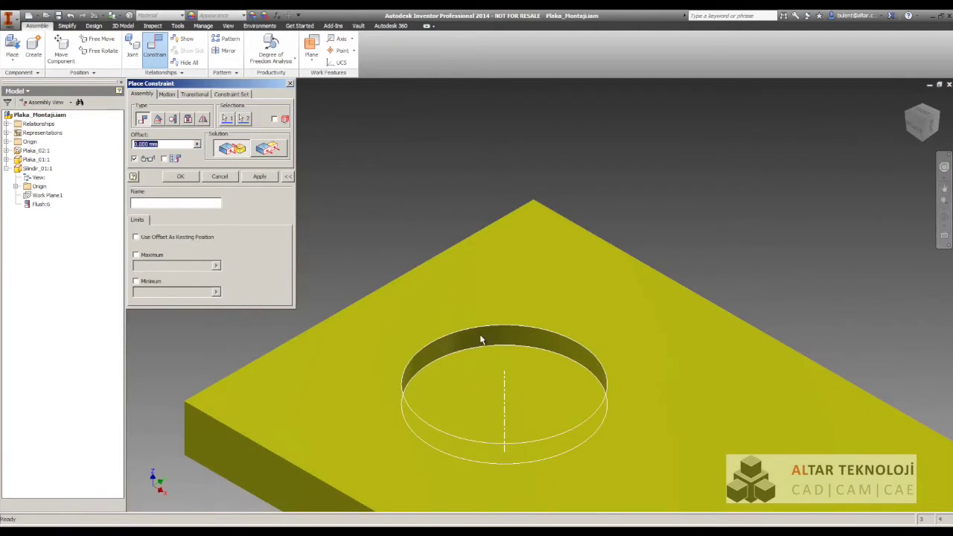
left_click(181, 177)
Pan the view and switch to the Front view of the assembly
left_click_drag(477, 356, 501, 250)
left_click(501, 250)
scroll(516, 220, "down", 5)
left_click(685, 185)
left_click(944, 188)
left_click_drag(580, 350, 593, 363)
left_click(521, 314)
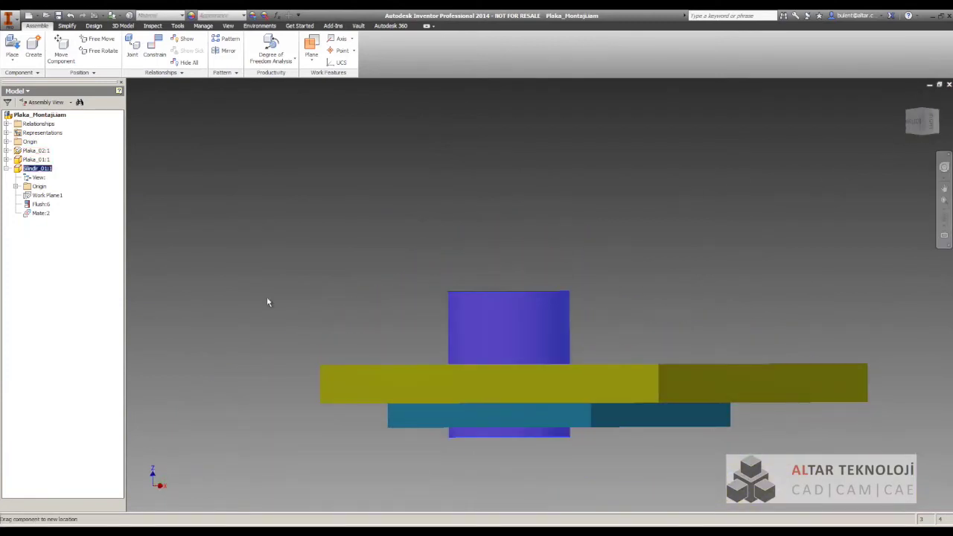
Delete the Flush:6 constraint and lift the cylinder along the hole axis above the plate
right_click(42, 205)
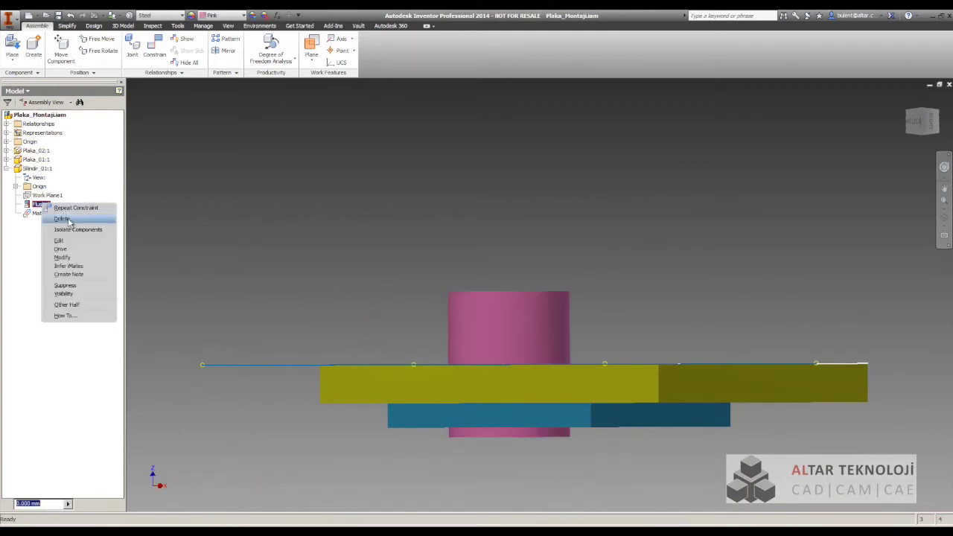
left_click(61, 219)
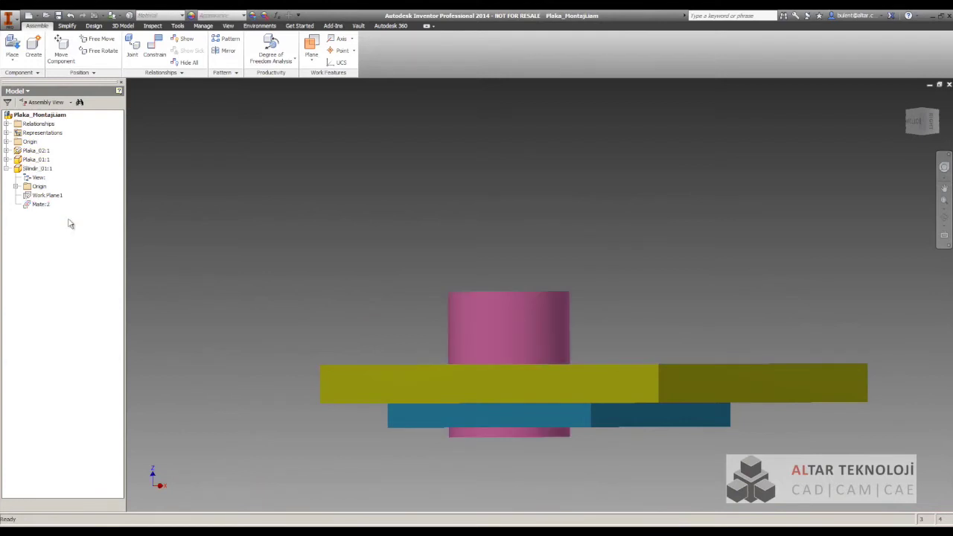
left_click(926, 114)
left_click_drag(484, 193, 525, 140)
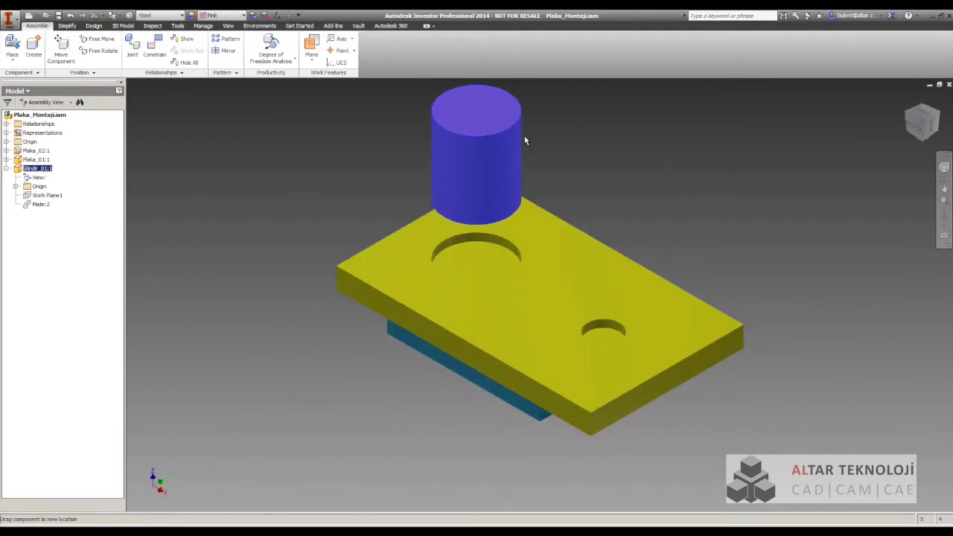
mouse_move(525, 140)
left_mouse_down()
mouse_move(530, 147)
mouse_move(531, 135)
left_mouse_up()
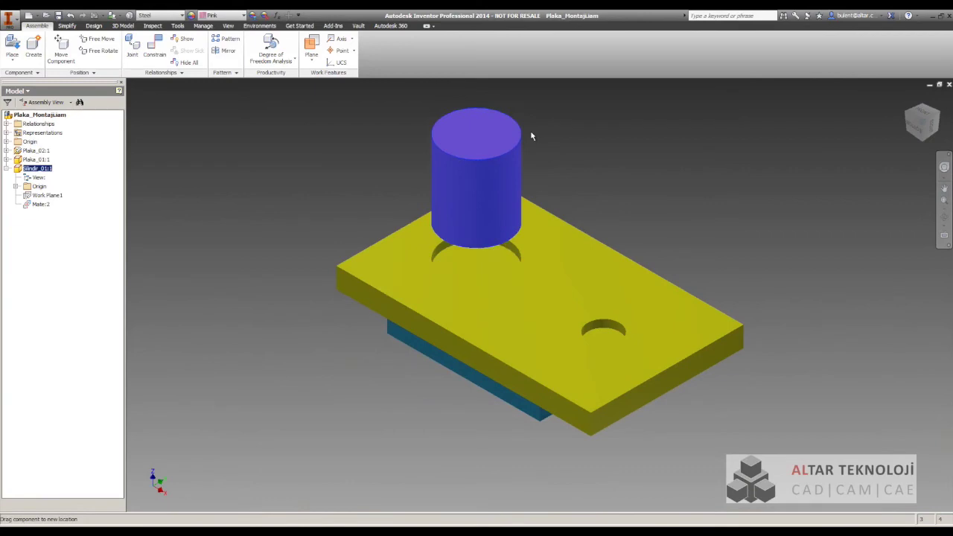
left_click(933, 128)
left_click_drag(474, 178, 507, 108)
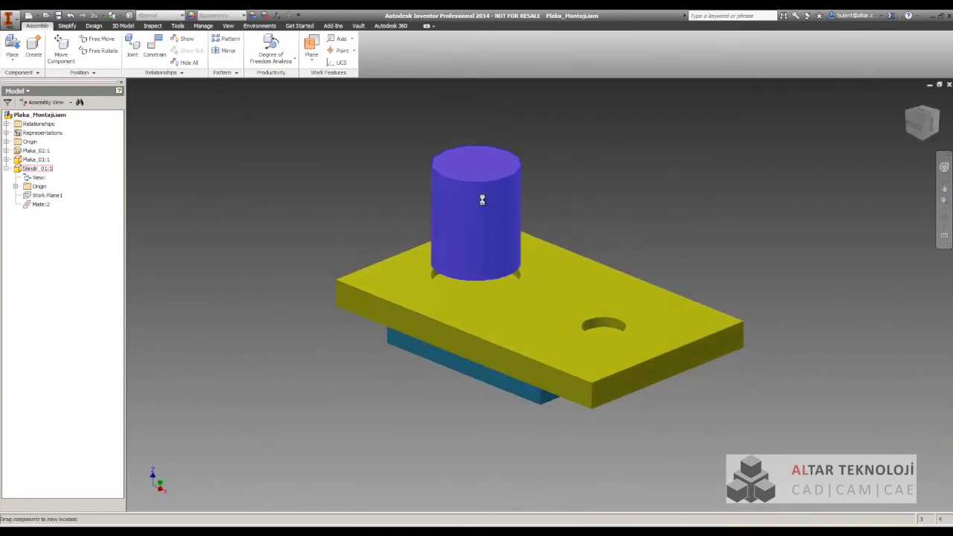
left_click(928, 132)
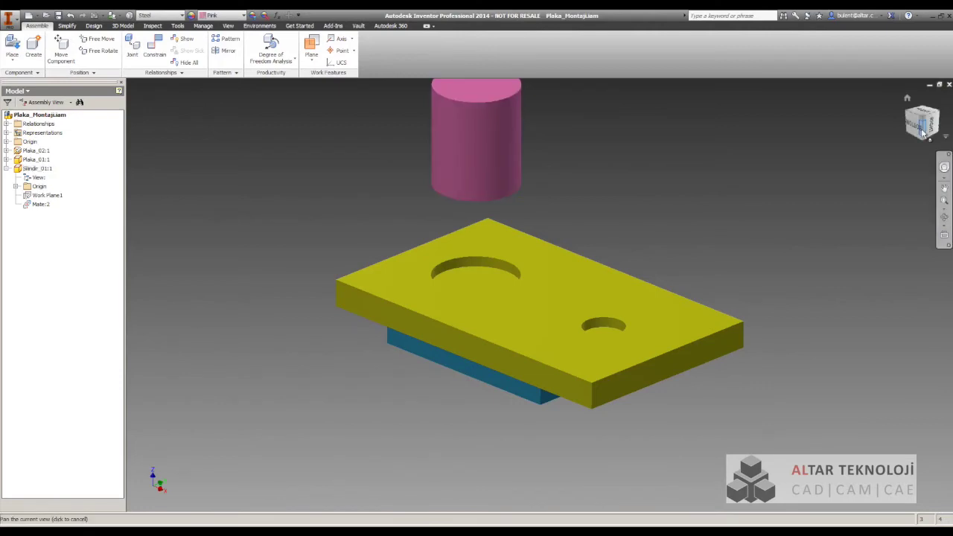
Add Mate:3 between the cylinder's bottom face and the large hole's edge
left_click(154, 48)
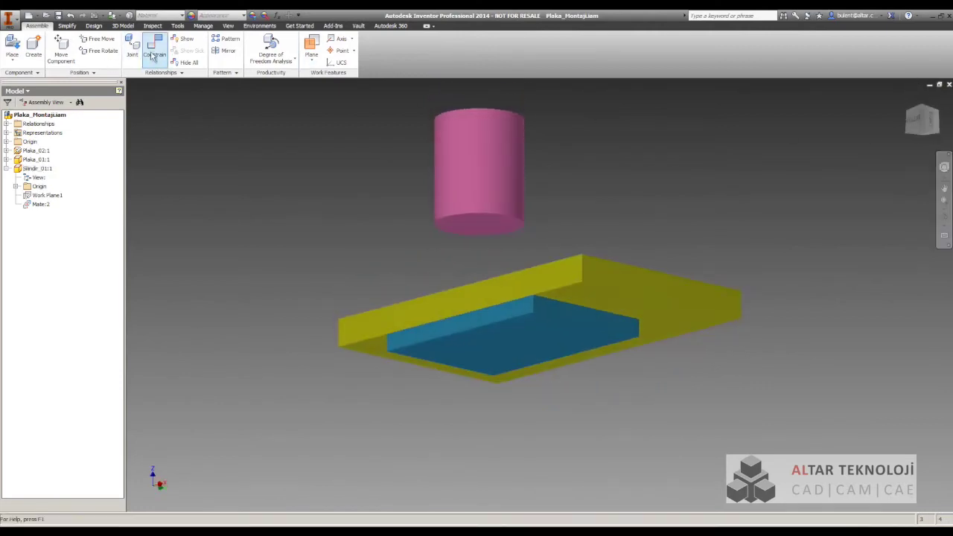
scroll(336, 207, "up", 3)
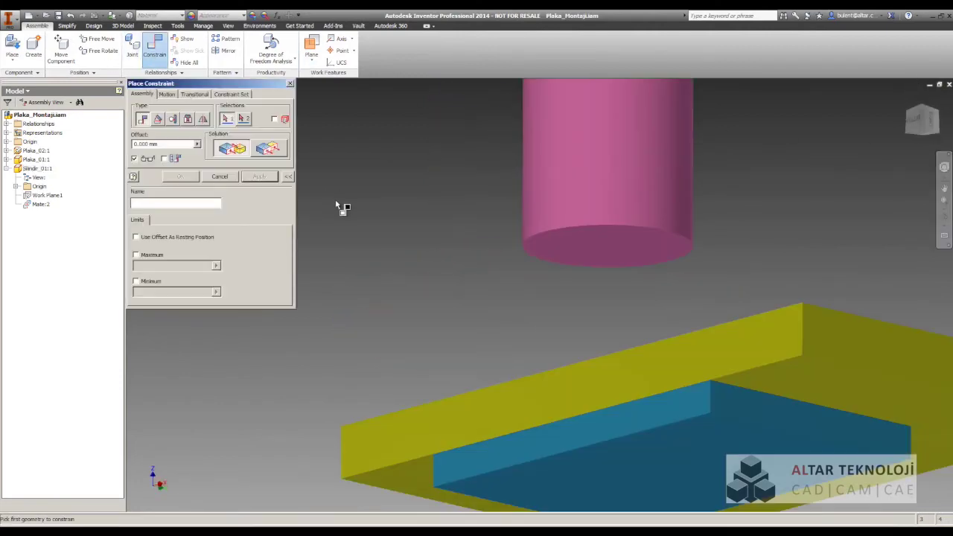
left_click(615, 251)
left_click(923, 111)
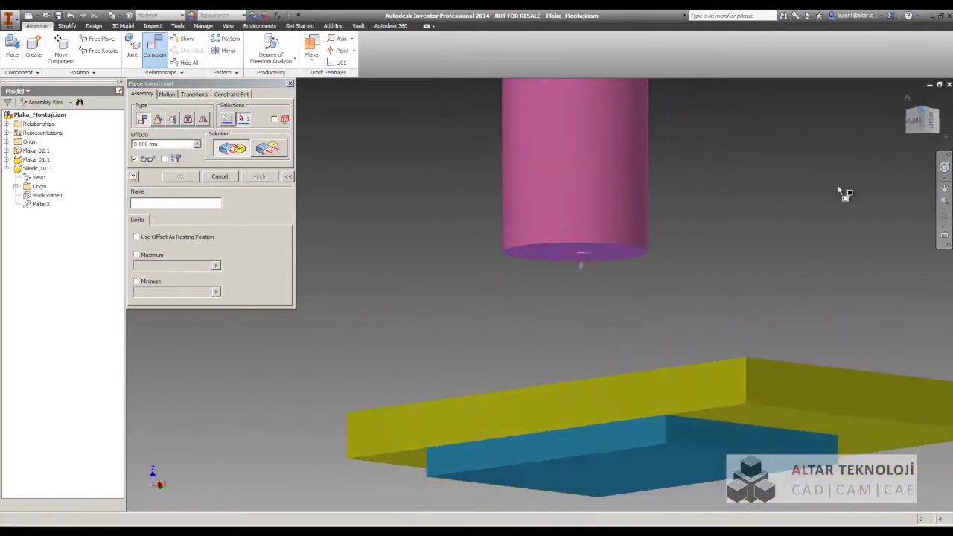
scroll(521, 324, "down", 3)
scroll(447, 332, "down", 2)
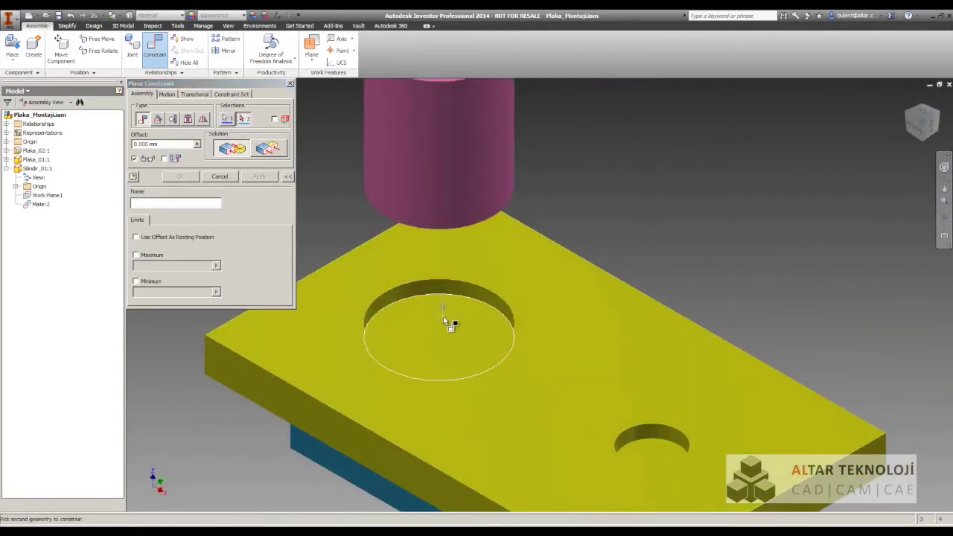
left_click(443, 318)
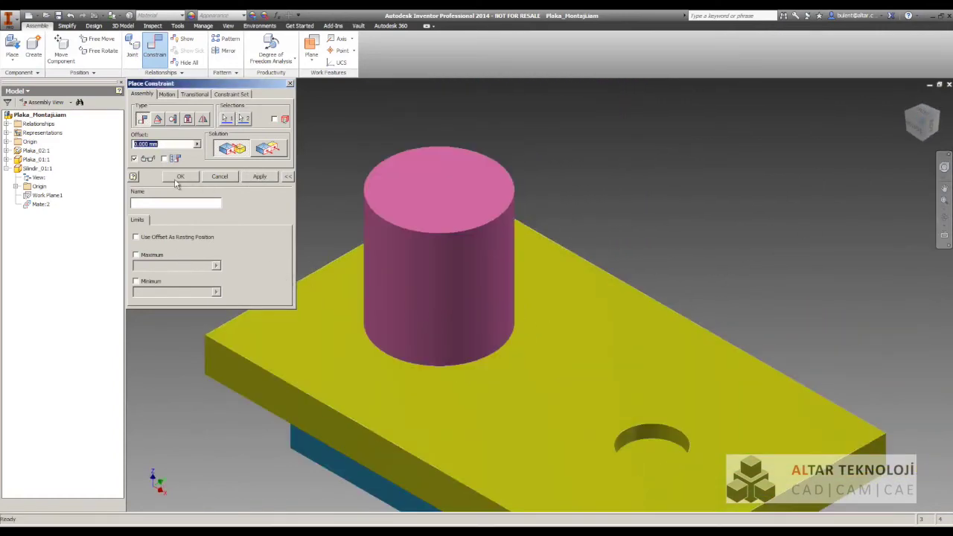
left_click(178, 179)
left_click(439, 300)
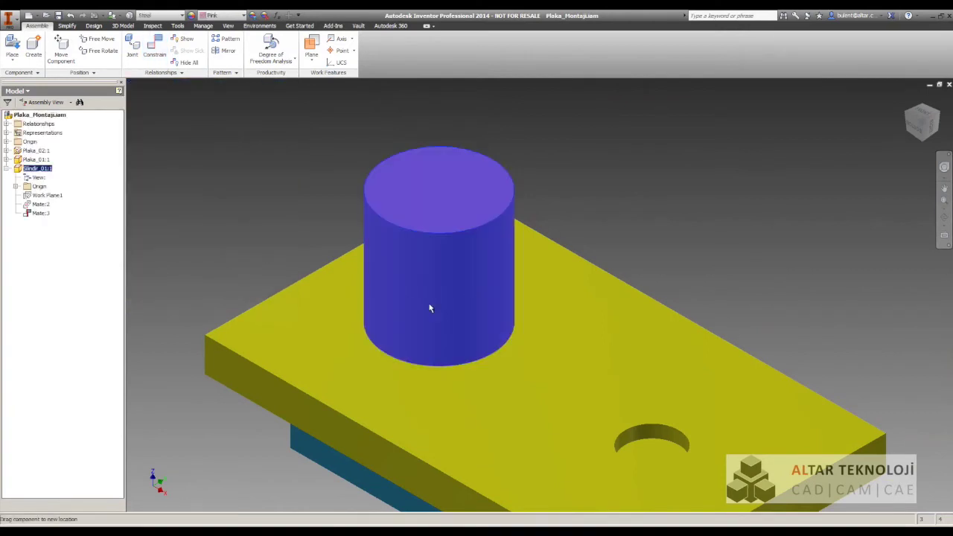
left_click(725, 210)
scroll(725, 210, "up", 2)
scroll(670, 205, "up", 2)
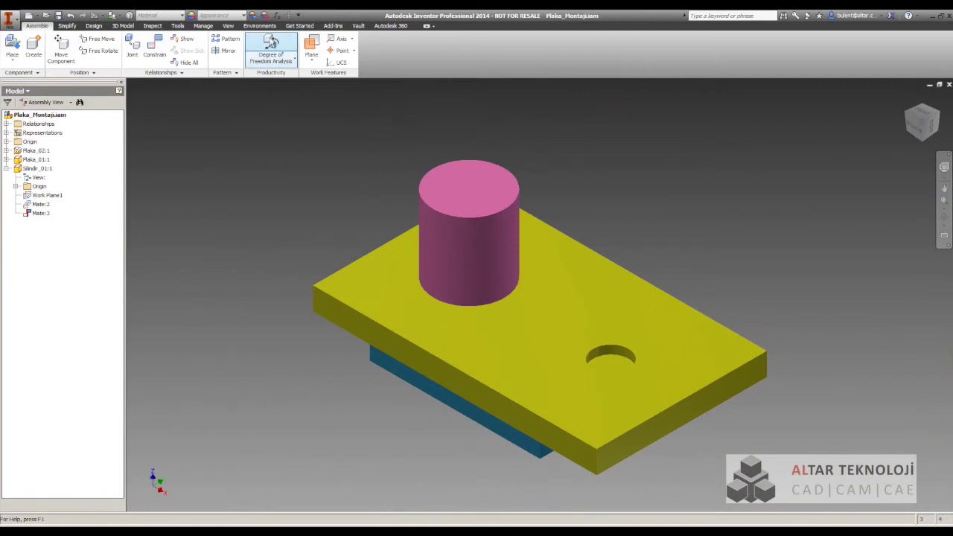
left_click(271, 44)
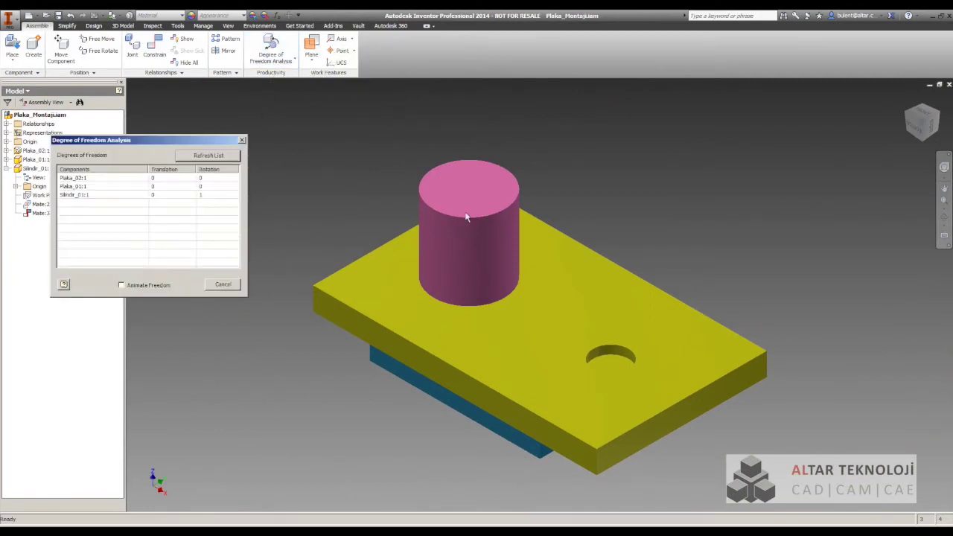
left_click(206, 197)
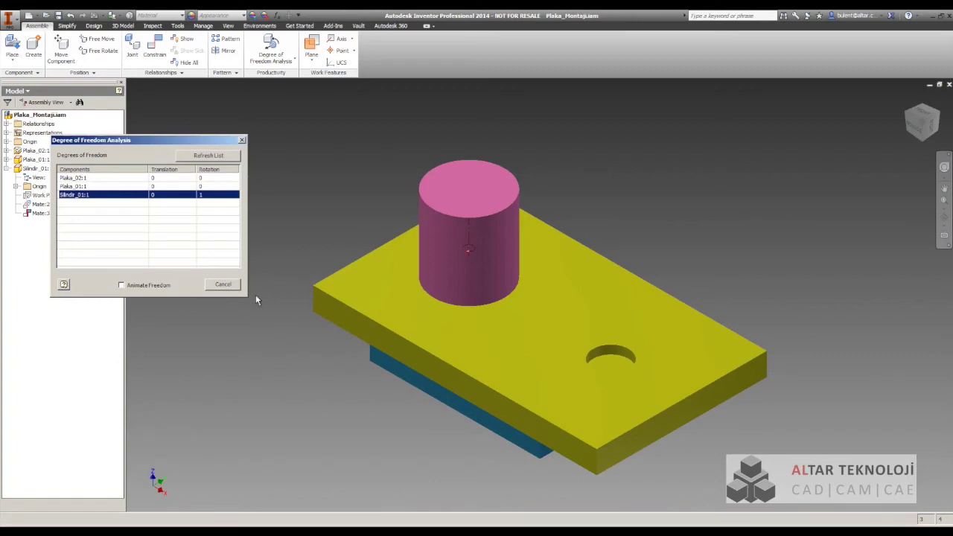
left_click(224, 285)
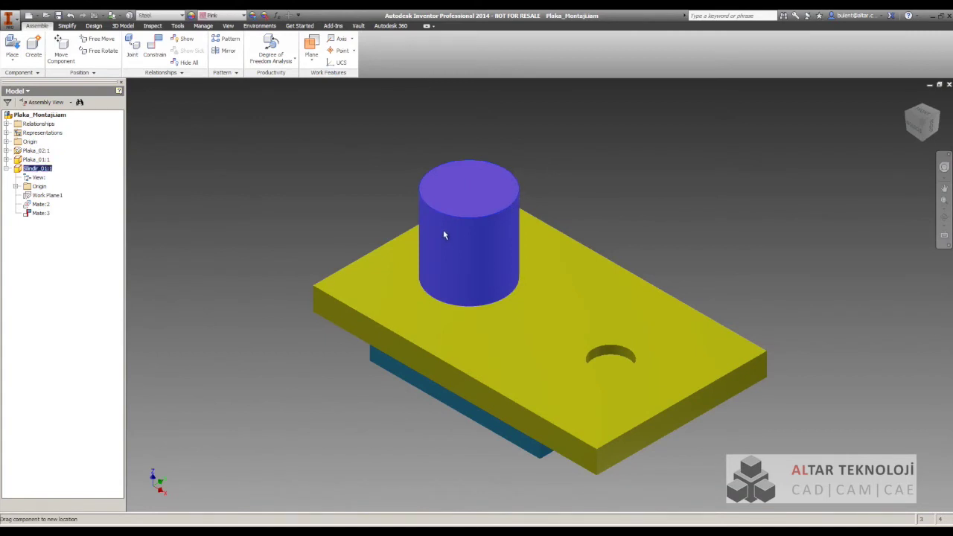
Delete the cylinder's Mate:2 and Mate:3 constraints
key("Escape")
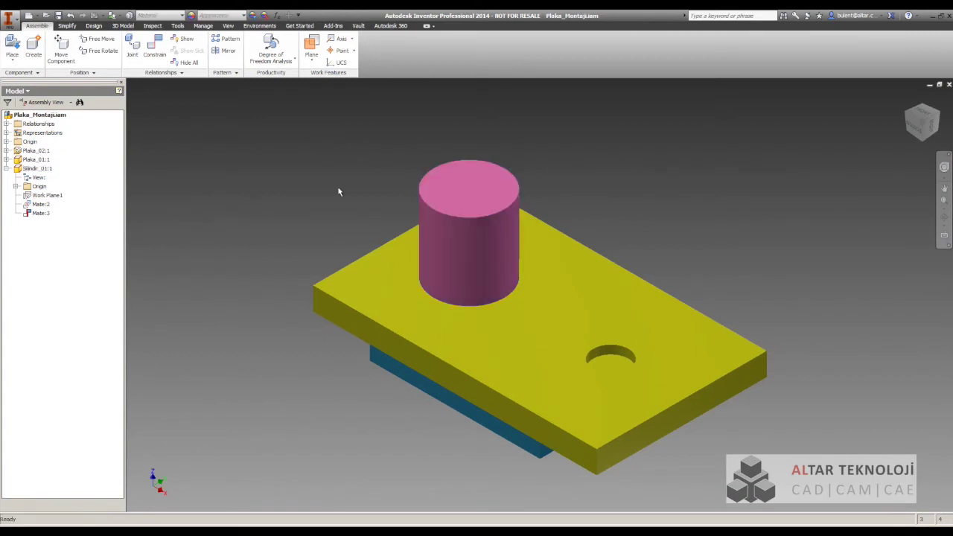
middle_click_drag(338, 192, 353, 161)
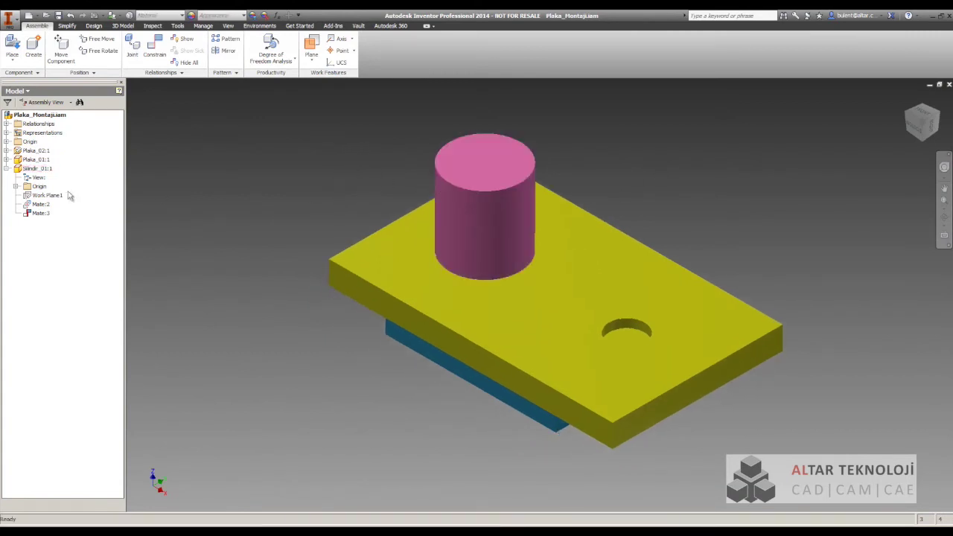
left_click(42, 217)
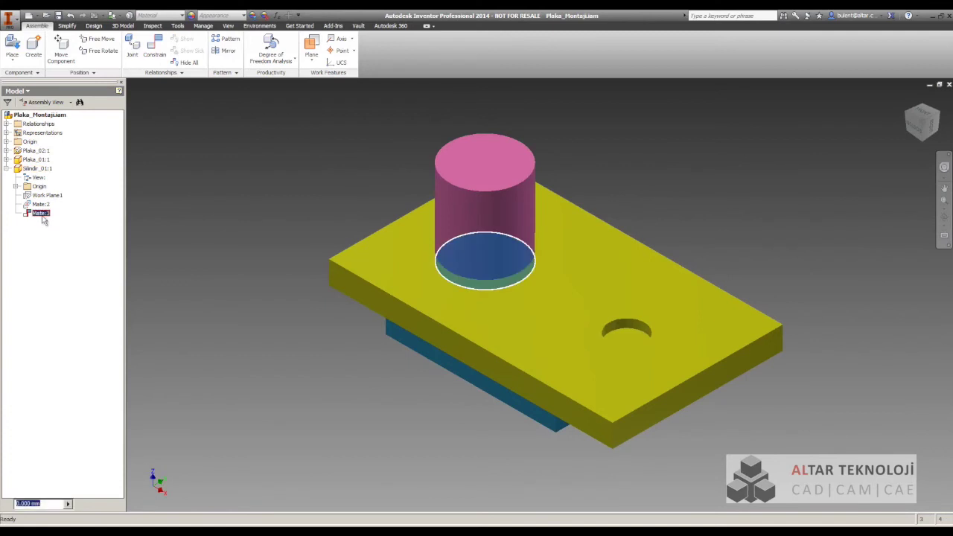
left_click(41, 204, "ctrl")
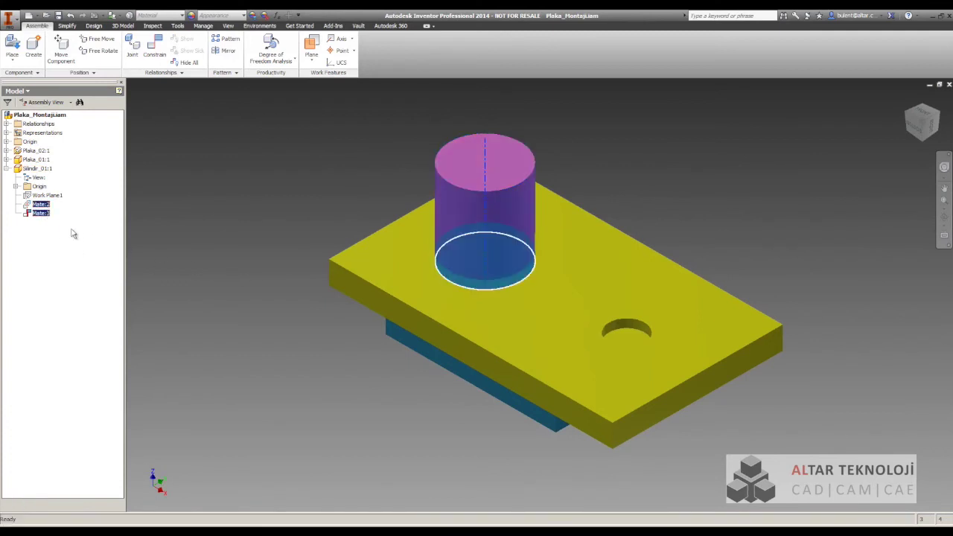
right_click(40, 213)
left_click(58, 227)
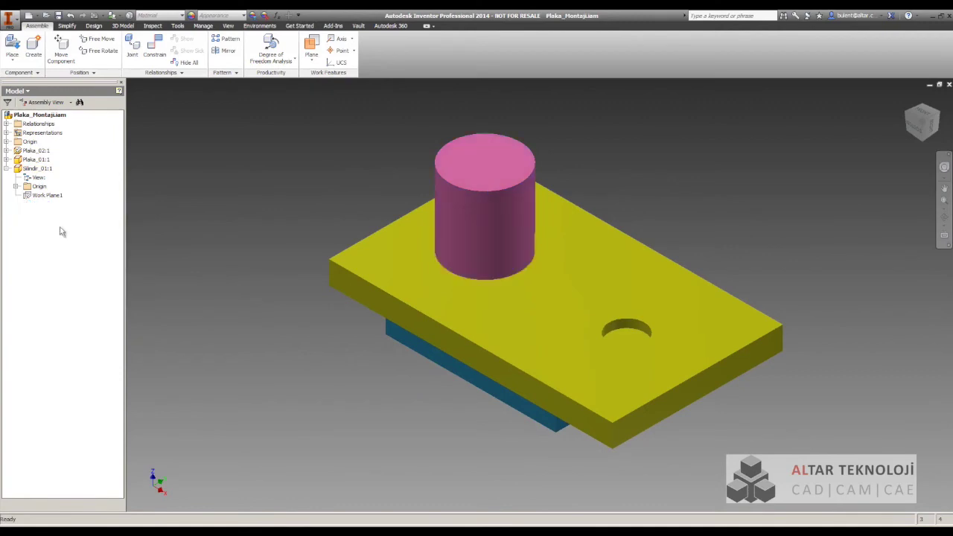
Drag the cylinder off the plate to the right and free-rotate it onto its side
left_click_drag(476, 219, 778, 198)
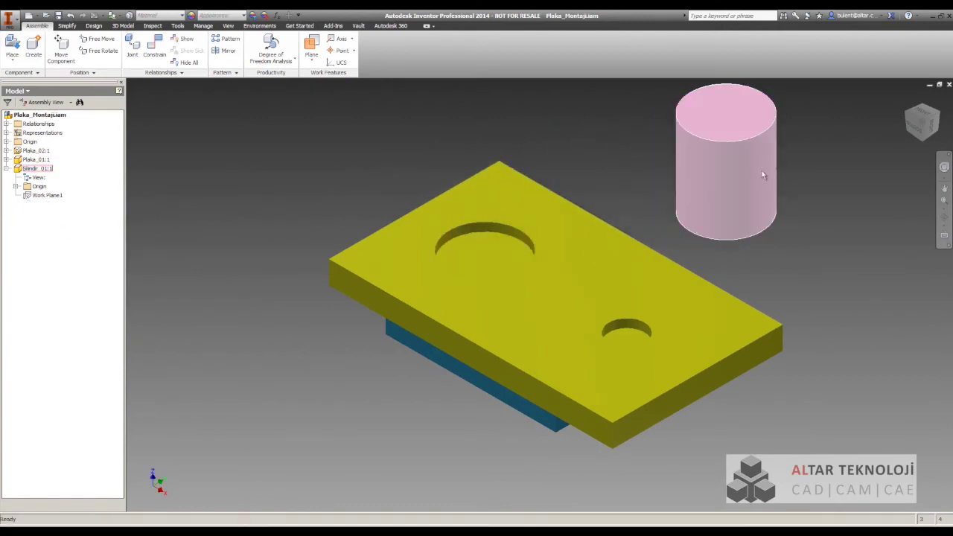
left_click_drag(743, 157, 787, 182)
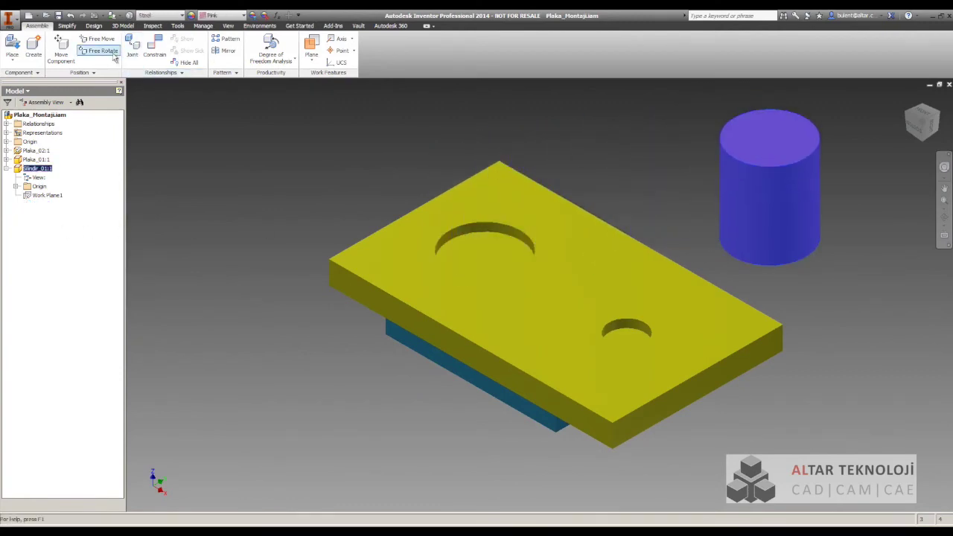
left_click(99, 50)
left_click(766, 178)
mouse_move(697, 165)
left_mouse_down()
mouse_move(754, 160)
mouse_move(744, 122)
left_mouse_up()
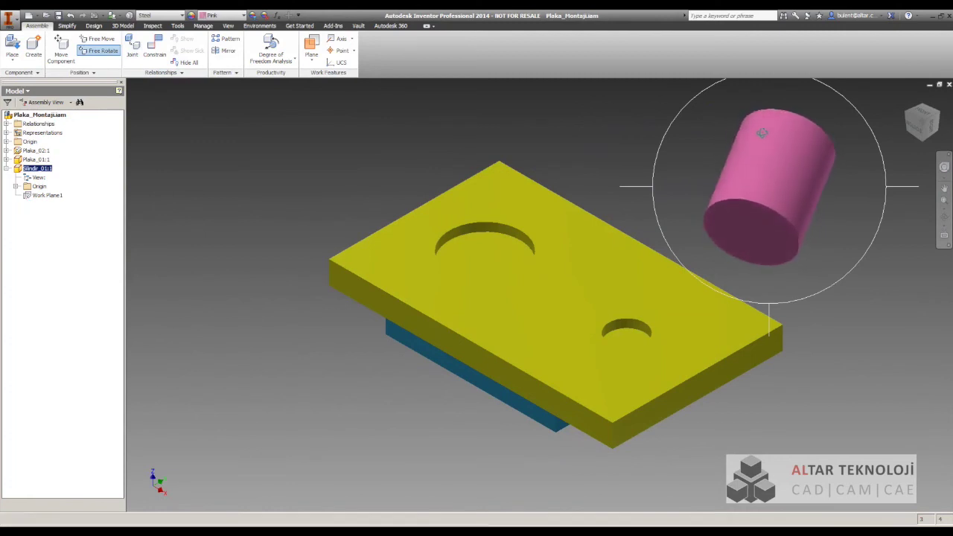
right_click(705, 123)
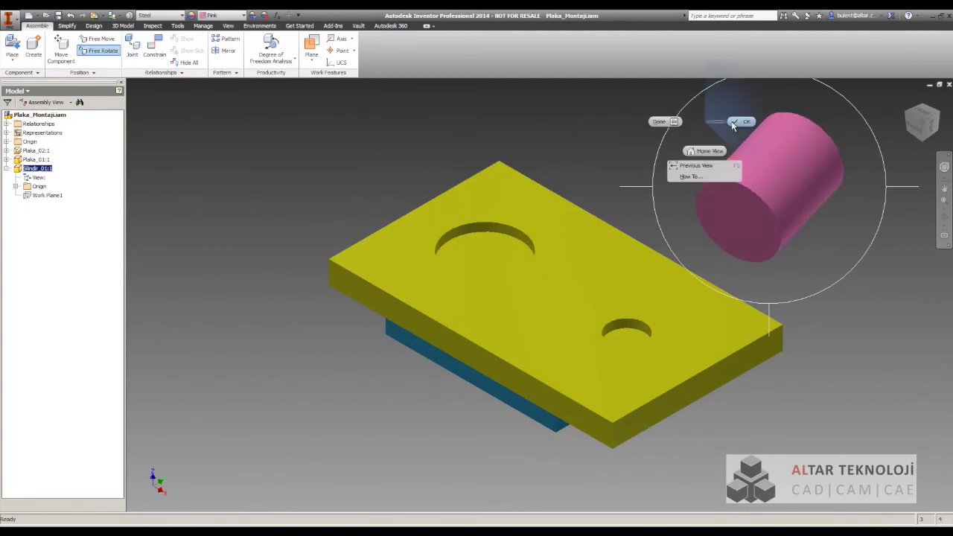
left_click(725, 127)
middle_click_drag(464, 116, 447, 127)
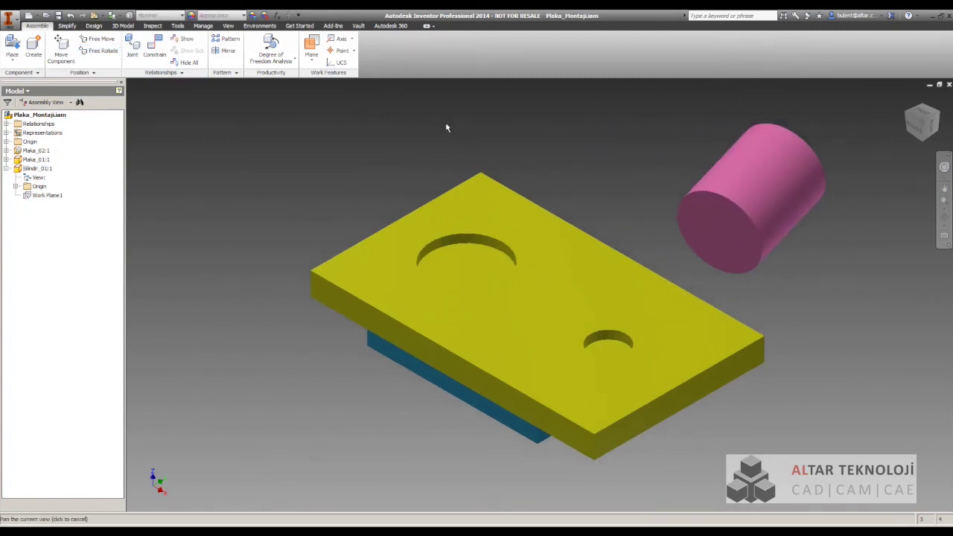
left_click(155, 58)
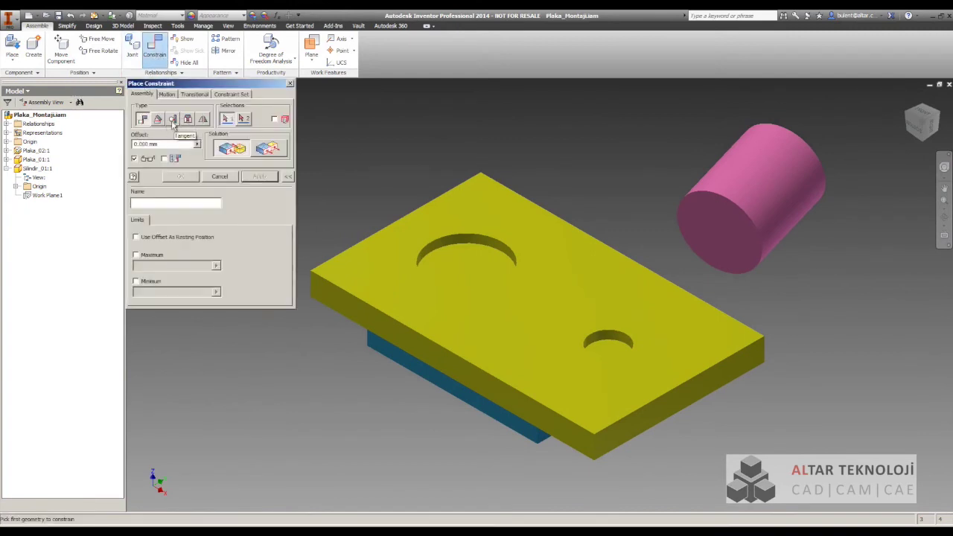
Seat the cylinder's end edge in the large hole with an Insert constraint and test it holds
left_click(188, 121)
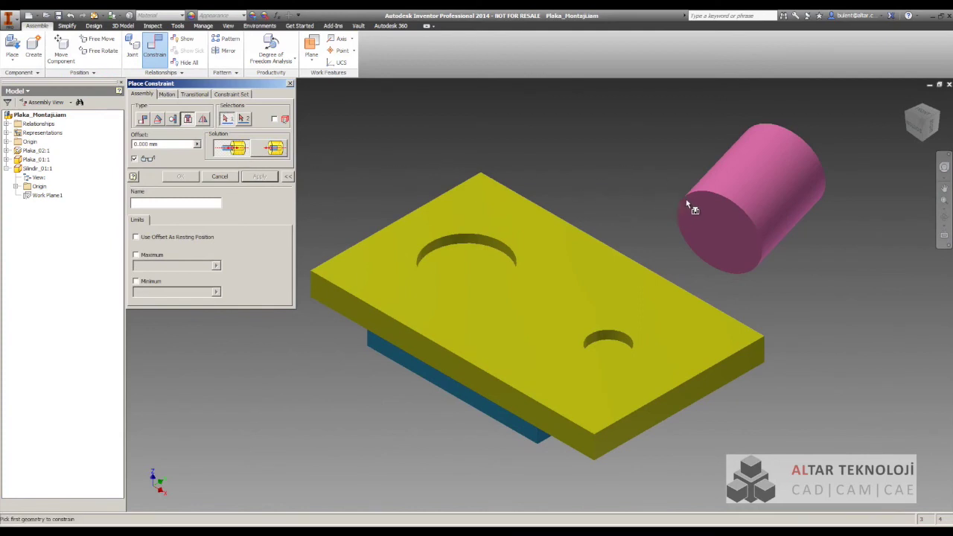
left_click(705, 197)
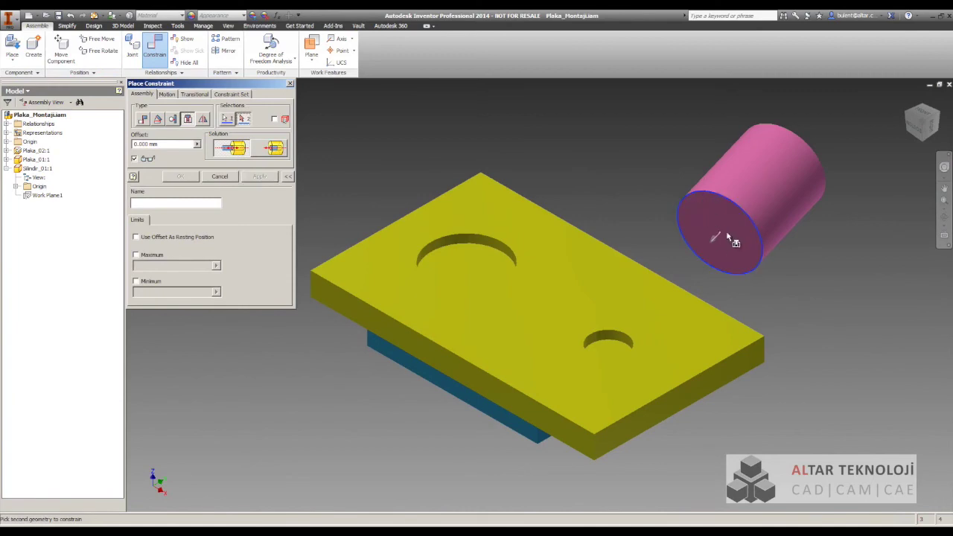
left_click(477, 248)
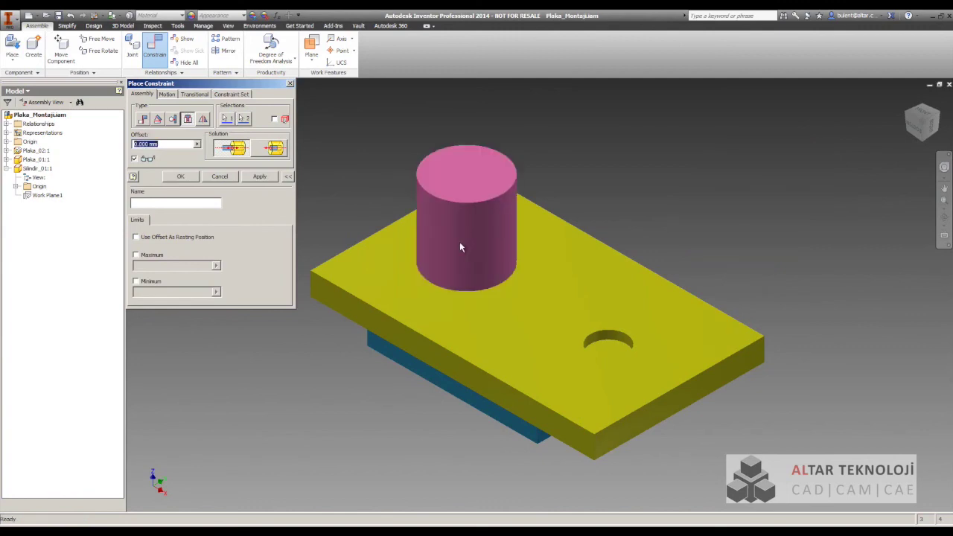
left_click(180, 176)
left_click(500, 244)
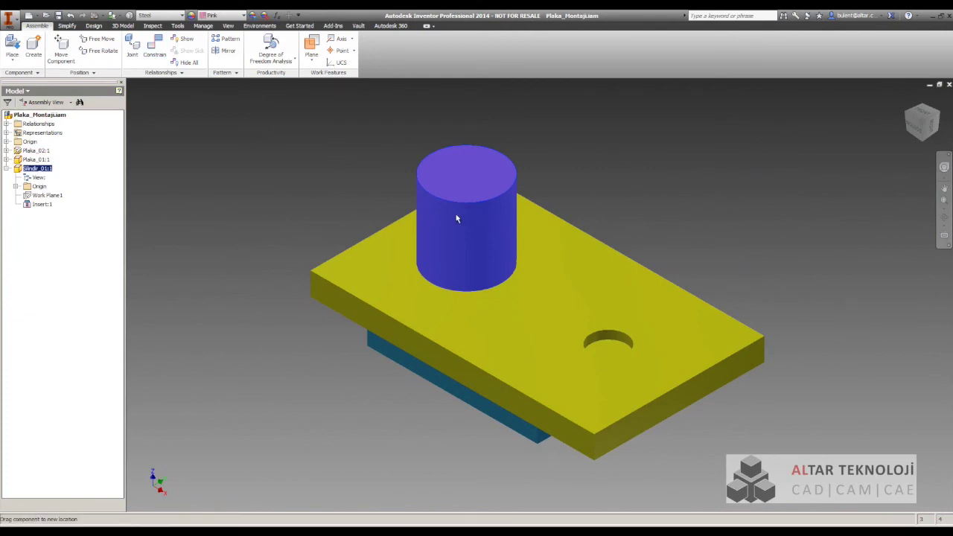
left_click_drag(484, 220, 485, 223)
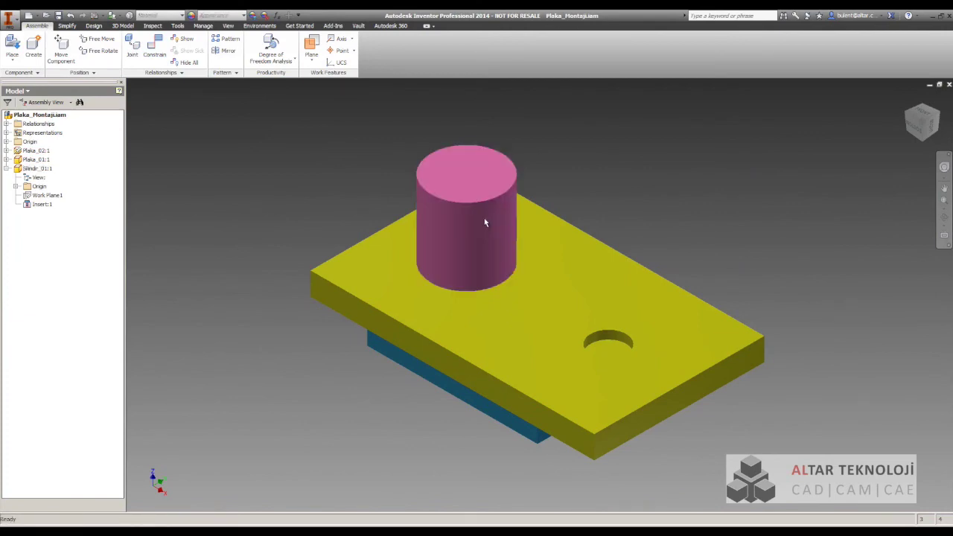
Delete Insert:1 and drag the cylinder off the plate to the right
right_click(47, 207)
left_click(89, 223)
mouse_move(446, 198)
left_mouse_down()
mouse_move(691, 152)
mouse_move(724, 128)
mouse_move(708, 96)
left_mouse_up()
Free-rotate the cylinder so it lies horizontal
left_click(99, 50)
left_click(708, 149)
right_click(573, 121)
left_click(615, 127)
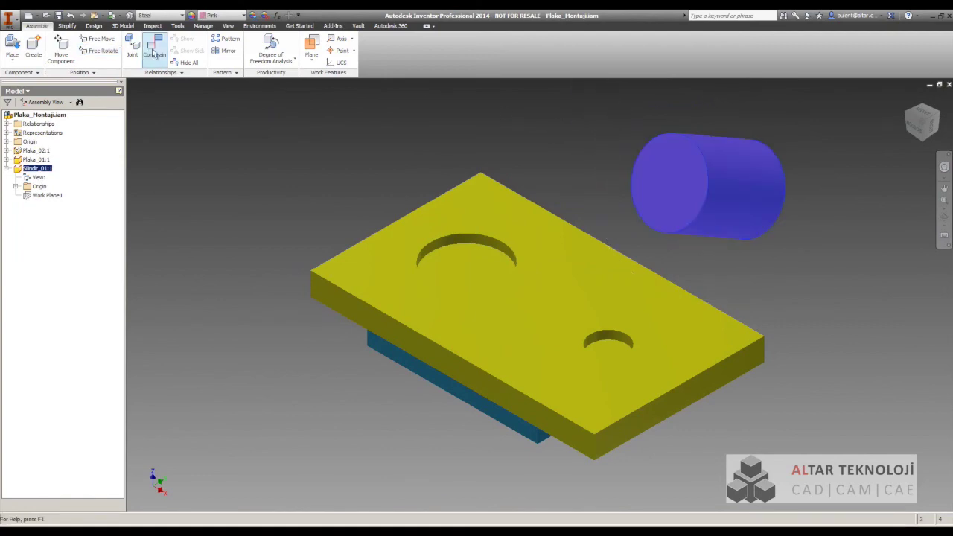
Preview an Aligned Insert constraint between the cylinder's end edge and the large hole's edge
left_click(151, 49)
left_click(188, 120)
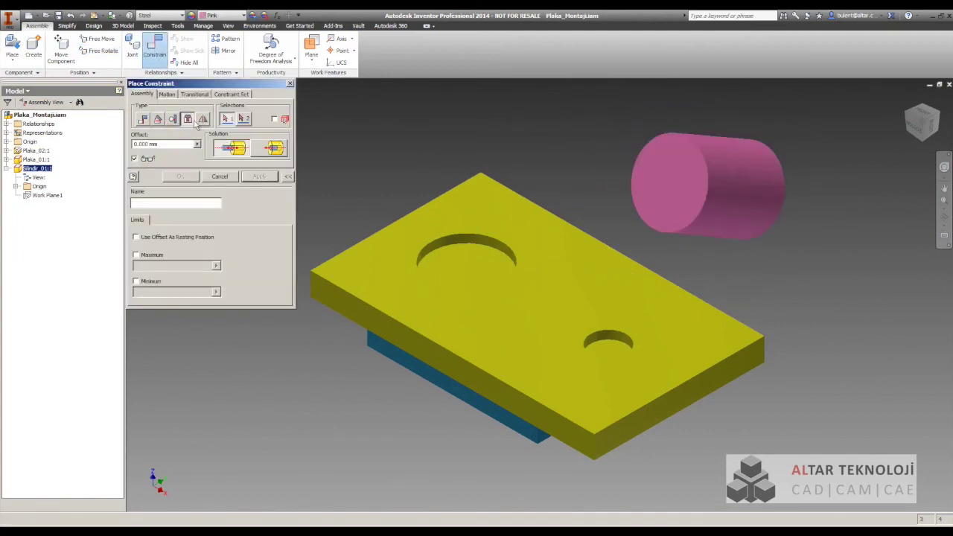
left_click(273, 148)
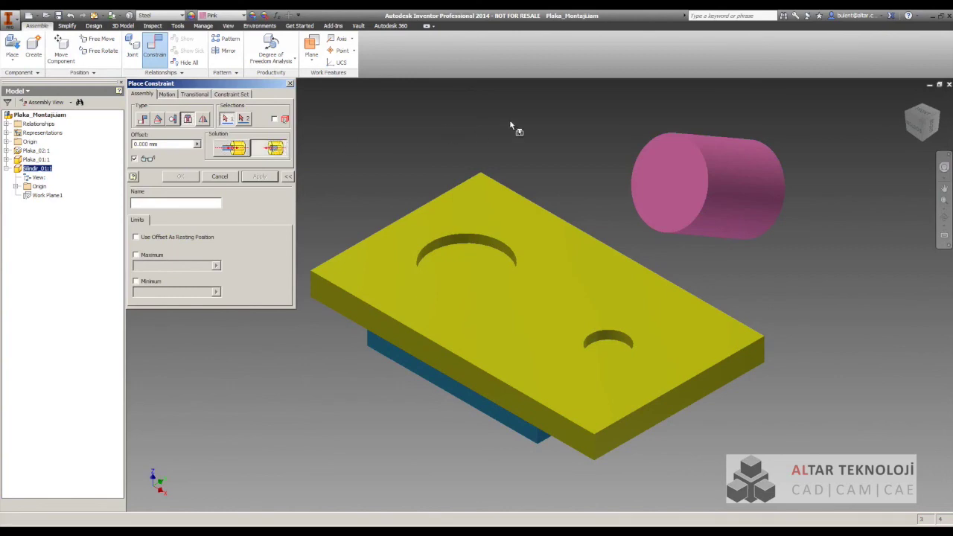
left_click(674, 135)
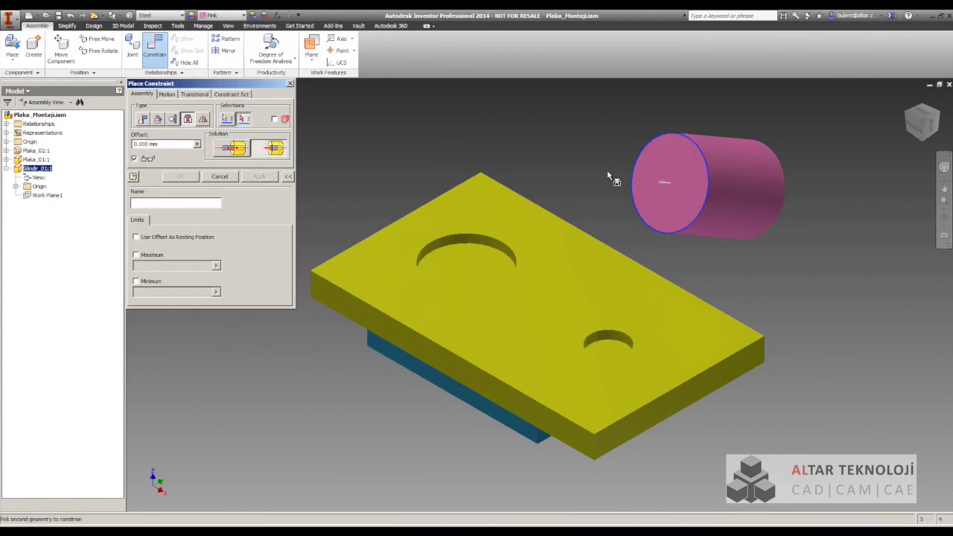
left_click(467, 233)
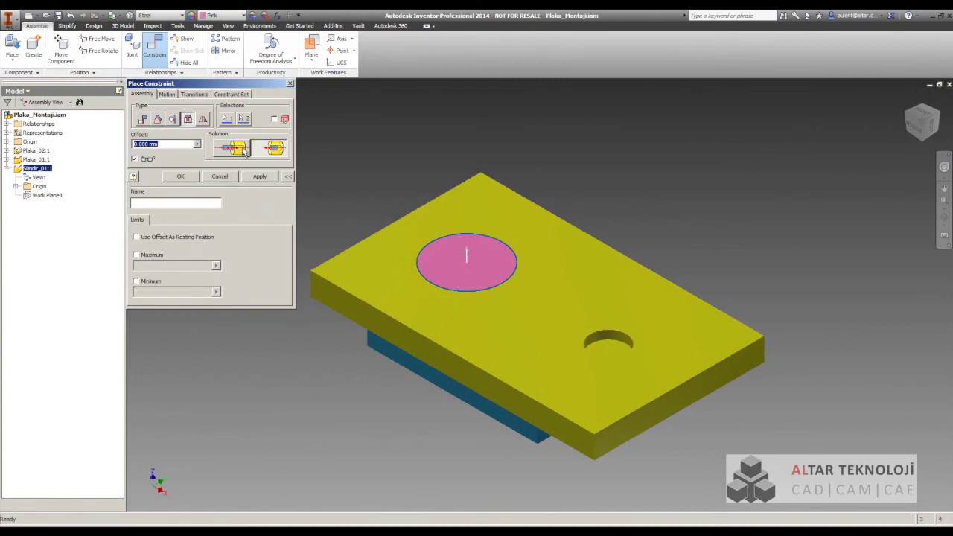
left_click(274, 148)
left_click(234, 149)
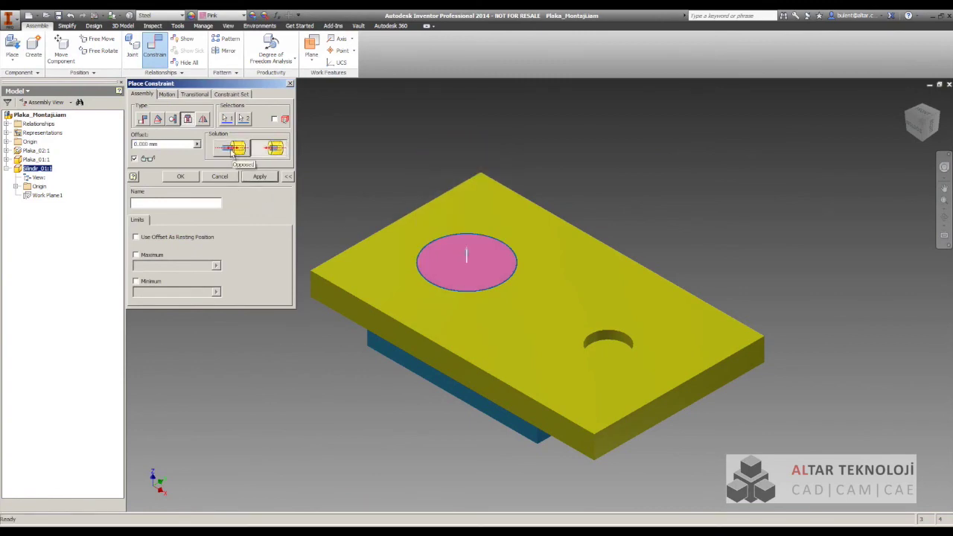